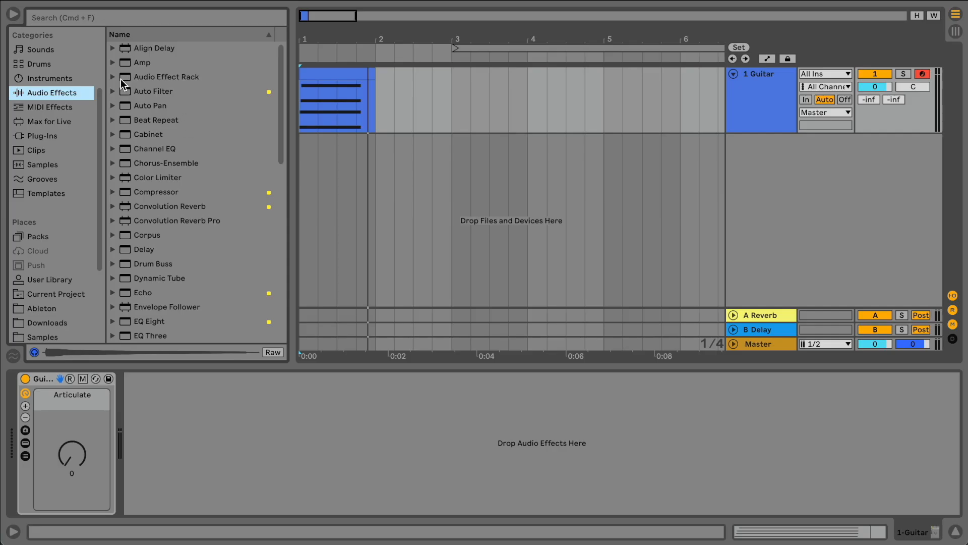
Step: Browse the Audio Effect Rack presets and open the Amp Simulation folder
{"action": "left_click", "coordinate": [120, 79]}
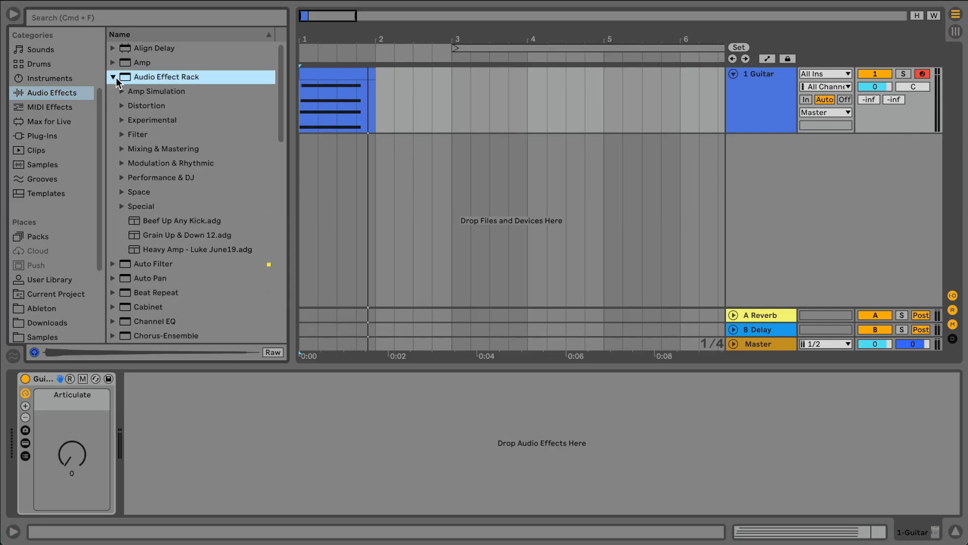
{"action": "left_click", "coordinate": [119, 89]}
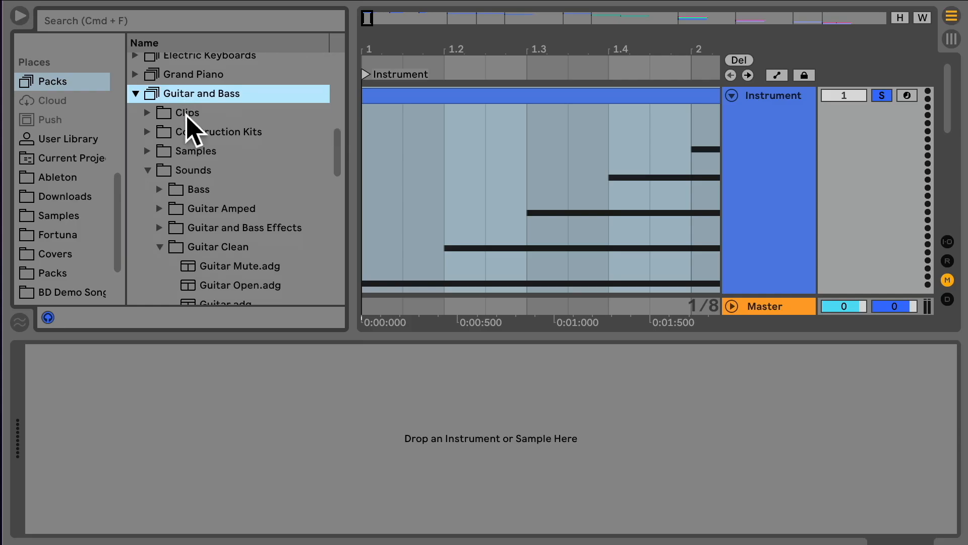
Step: Preview the Guitar Mute, Guitar Open and Guitar presets in the Guitar and Bass pack's Guitar Clean folder
{"action": "scroll", "coordinate": [188, 125], "scroll_direction": "down", "scroll_amount": 2}
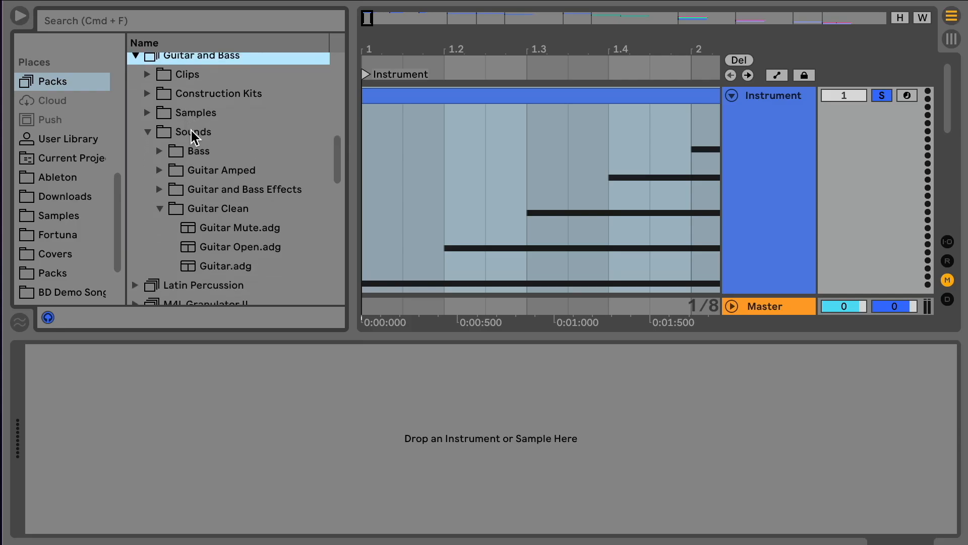
{"action": "left_click", "coordinate": [199, 135]}
{"action": "left_click", "coordinate": [246, 210]}
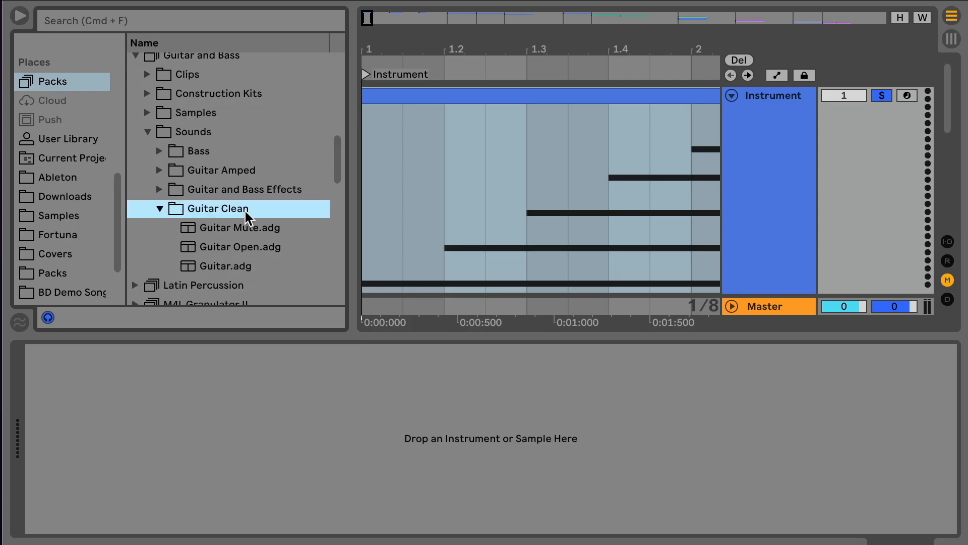
{"action": "left_click", "coordinate": [277, 229]}
{"action": "left_click", "coordinate": [286, 250]}
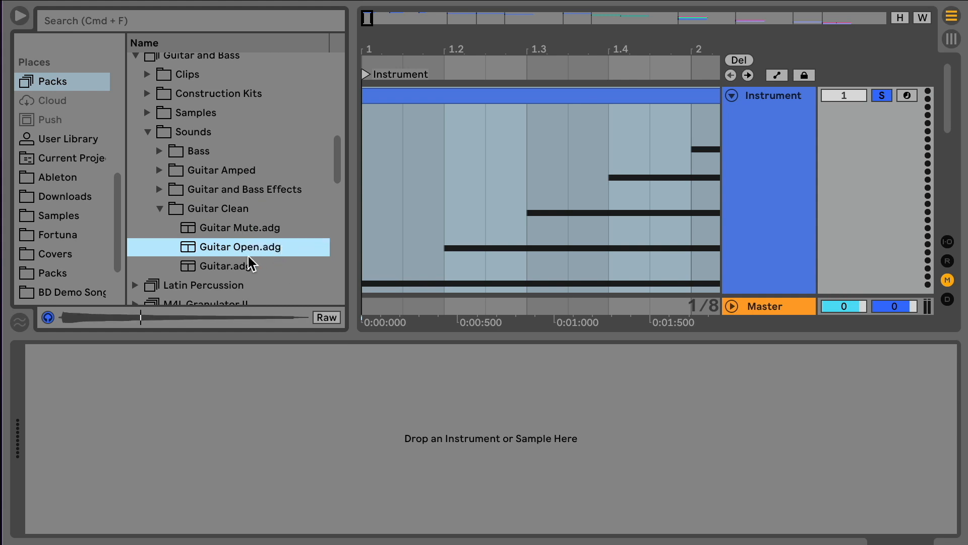
{"action": "left_click", "coordinate": [228, 267]}
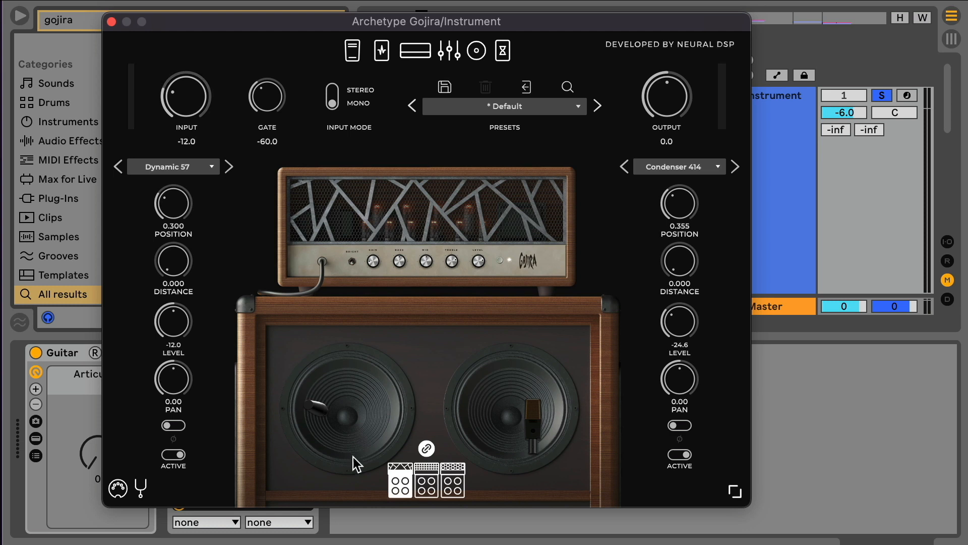
Step: Reposition the Dynamic 57 microphone slightly on the Archetype Gojira cabinet's speaker
{"action": "left_click_drag", "start_coordinate": [325, 410], "coordinate": [322, 416]}
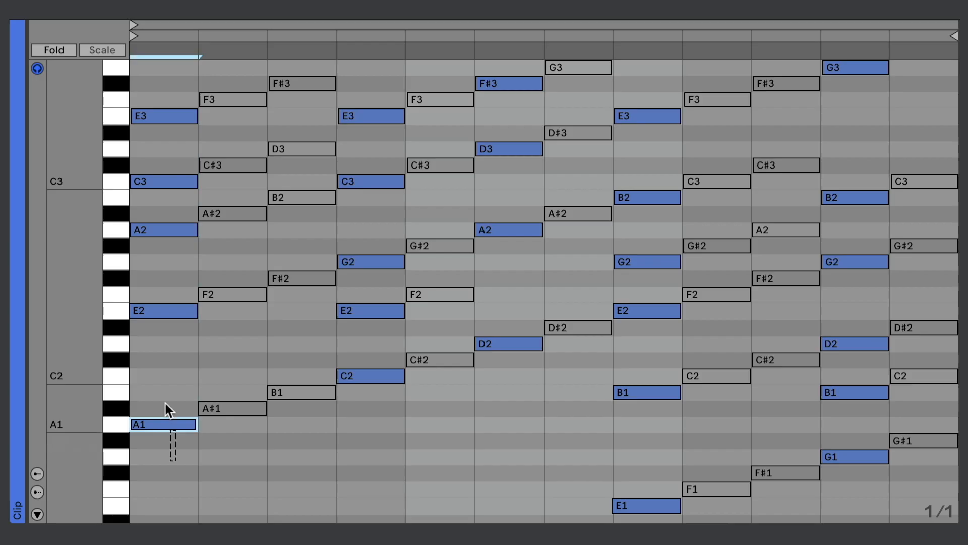
Step: Select the notes of the chords rooted on C2, D2, E1 and G1 one chord after another in the clip
{"action": "left_click_drag", "start_coordinate": [366, 411], "coordinate": [343, 183]}
{"action": "left_click_drag", "start_coordinate": [509, 393], "coordinate": [512, 81]}
{"action": "left_click_drag", "start_coordinate": [653, 67], "coordinate": [650, 503]}
{"action": "left_click_drag", "start_coordinate": [839, 502], "coordinate": [852, 56]}
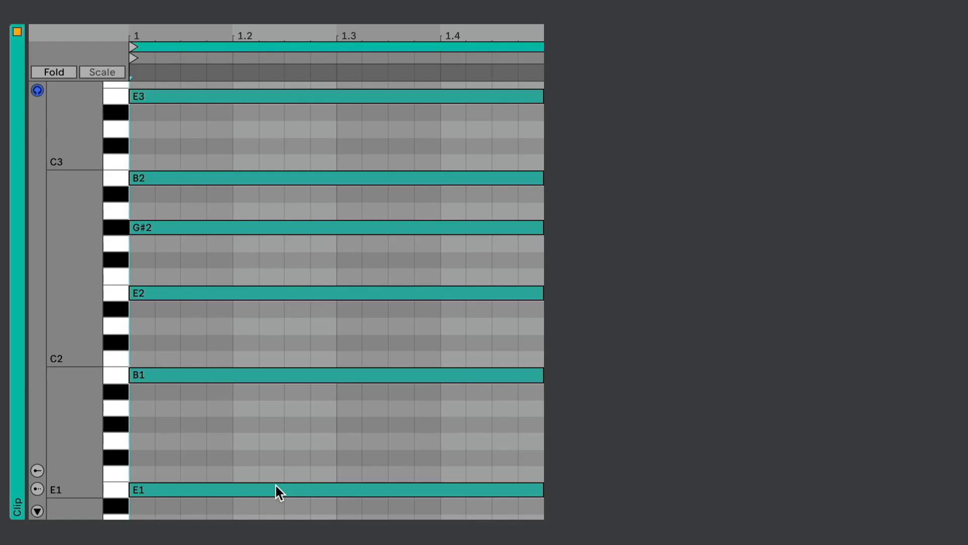
Step: Audition the E major chord's notes one by one: E1, B1, E2, G#2, B2 and E3
{"action": "left_click", "coordinate": [276, 488]}
{"action": "left_click", "coordinate": [310, 373]}
{"action": "left_click", "coordinate": [361, 293]}
{"action": "left_click", "coordinate": [382, 227]}
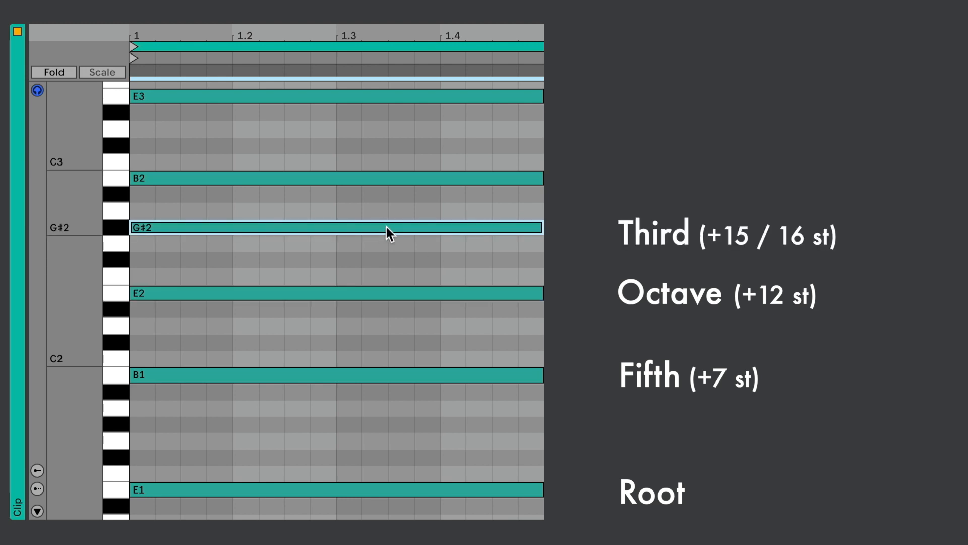
{"action": "left_click", "coordinate": [396, 179]}
{"action": "left_click", "coordinate": [385, 99]}
Step: Duplicate the six-note E major chord into bar 2, transpose the copy up four semitones and play the clip
{"action": "left_click_drag", "start_coordinate": [317, 496], "coordinate": [294, 76]}
{"action": "key", "text": "ctrl+d"}
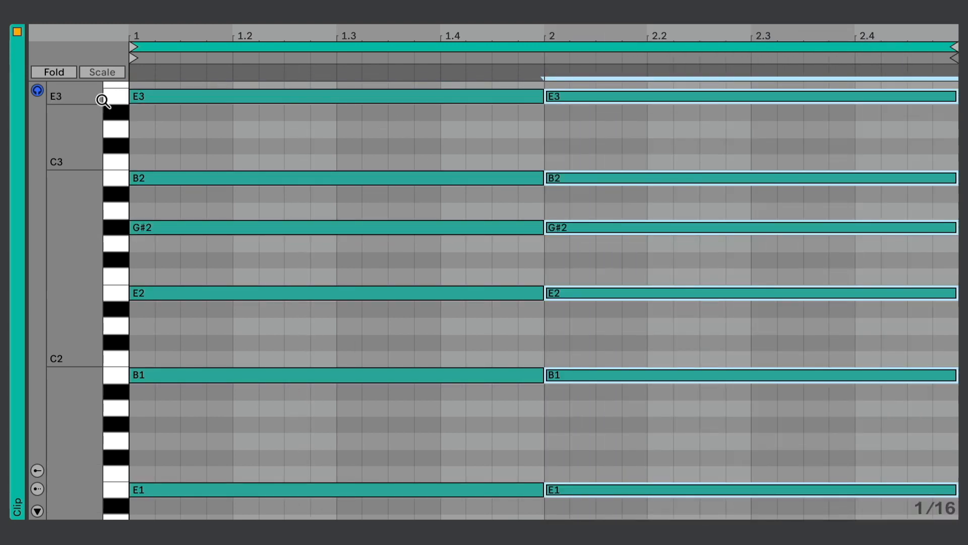
{"action": "key", "text": "Up"}
{"action": "key", "text": "Up"}
{"action": "key", "text": "Up"}
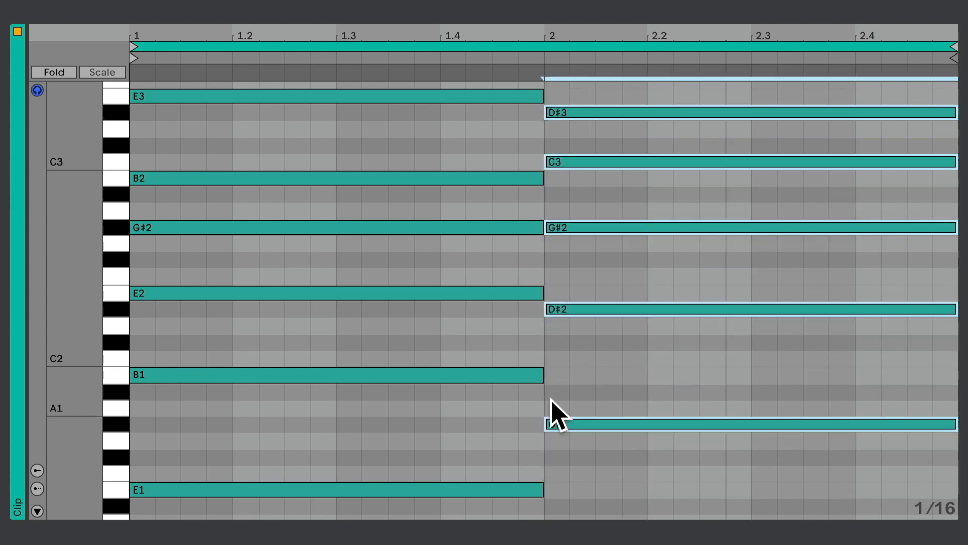
{"action": "key", "text": "space"}
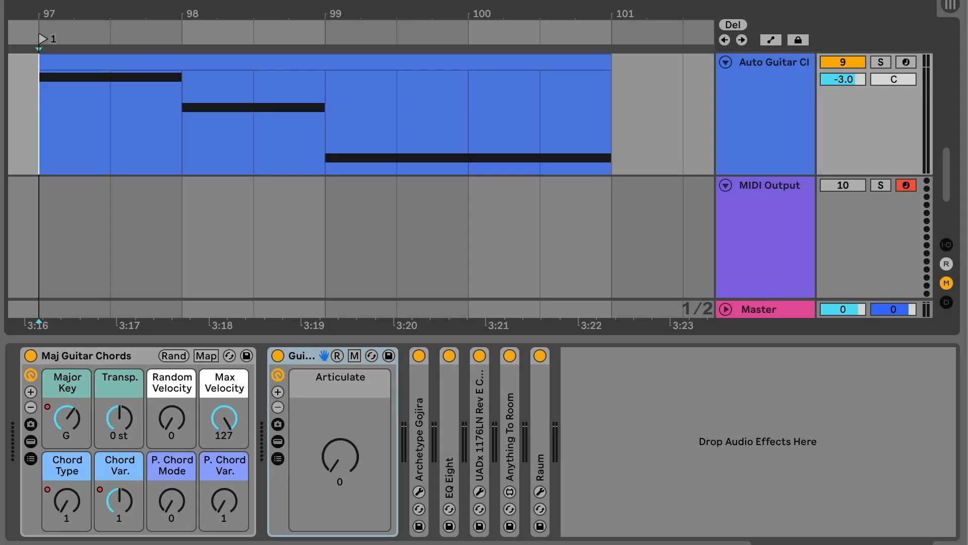
Step: Start recording the chord rack's notes onto the armed MIDI Output track
{"action": "key", "text": "F9"}
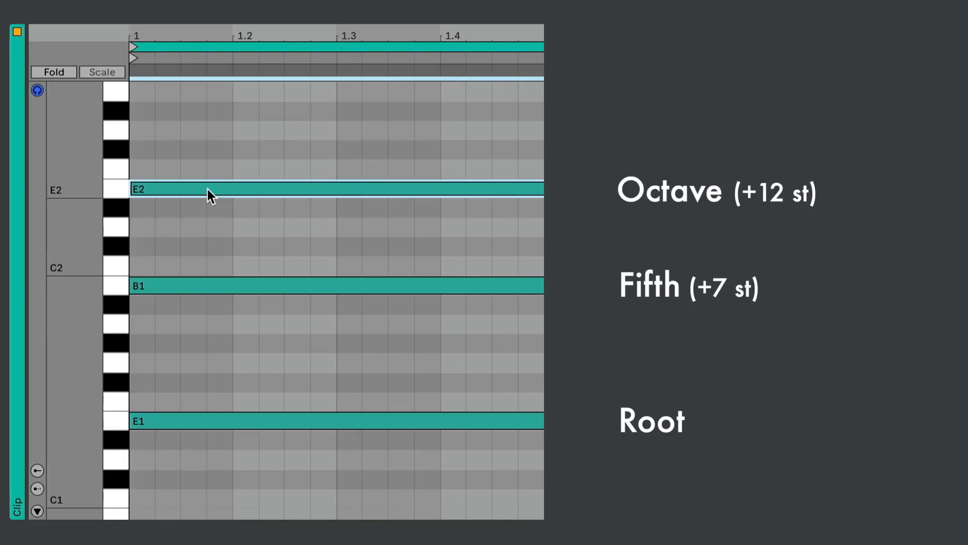
Step: Play the E power chord and remove its octave note E2
{"action": "key", "text": "space"}
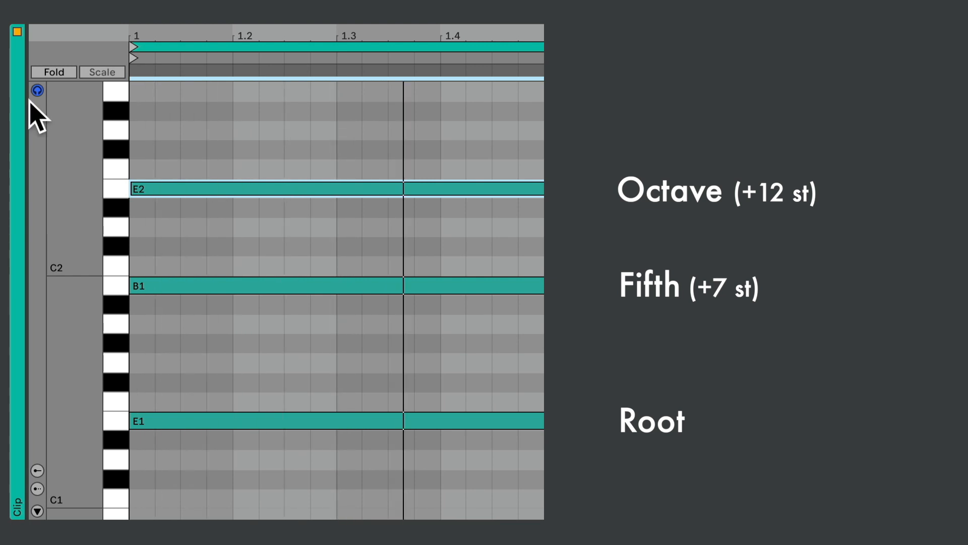
{"action": "double_click", "coordinate": [272, 187]}
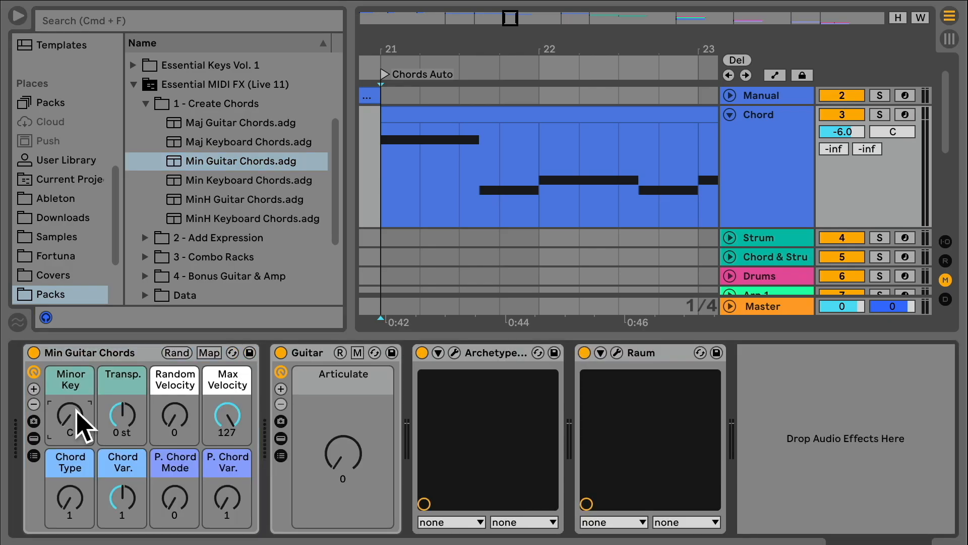
Step: Play the Chord track's clip from bar 21
{"action": "left_click", "coordinate": [61, 165]}
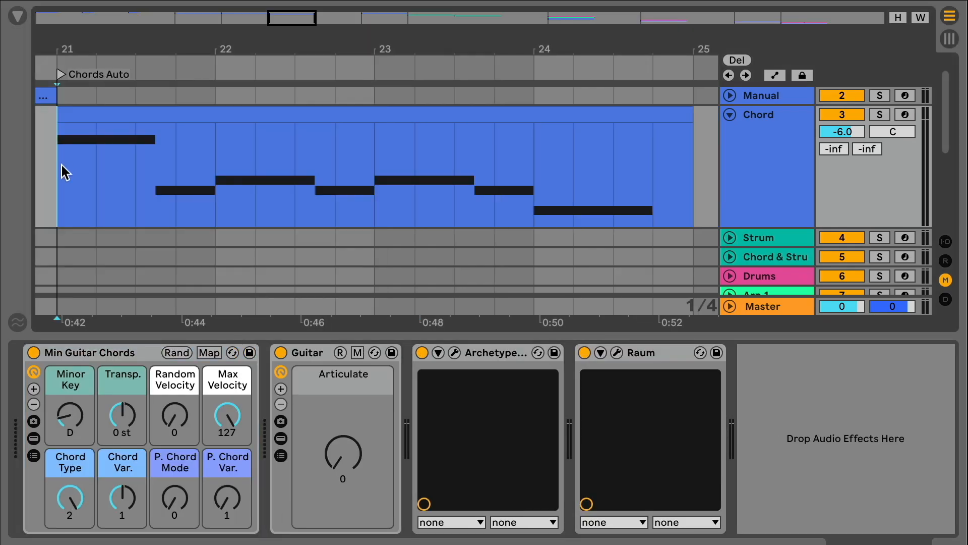
{"action": "key", "text": "space"}
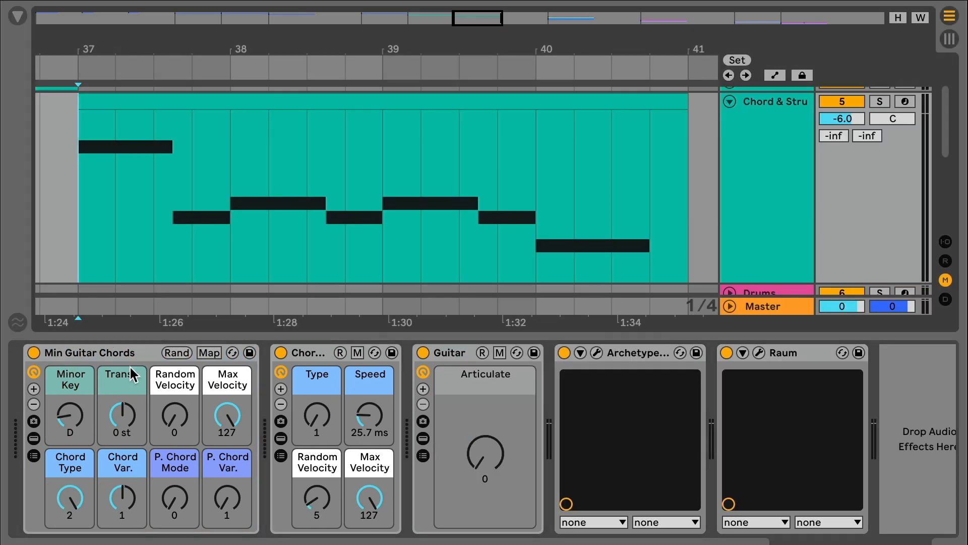
Step: Select the Min Guitar Chords rack, then the chord strummer rack behind it on the Chord & Strum track
{"action": "left_click", "coordinate": [117, 352]}
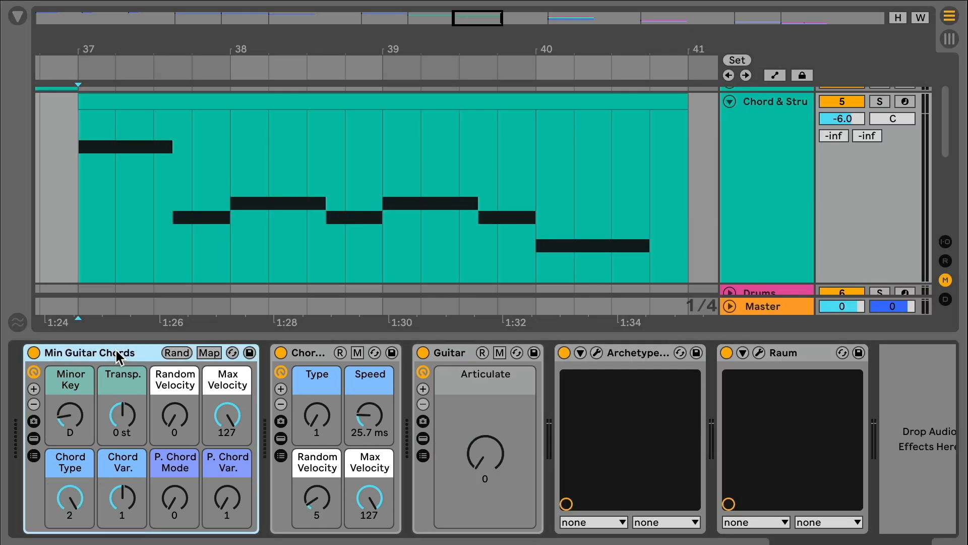
{"action": "left_click", "coordinate": [316, 355]}
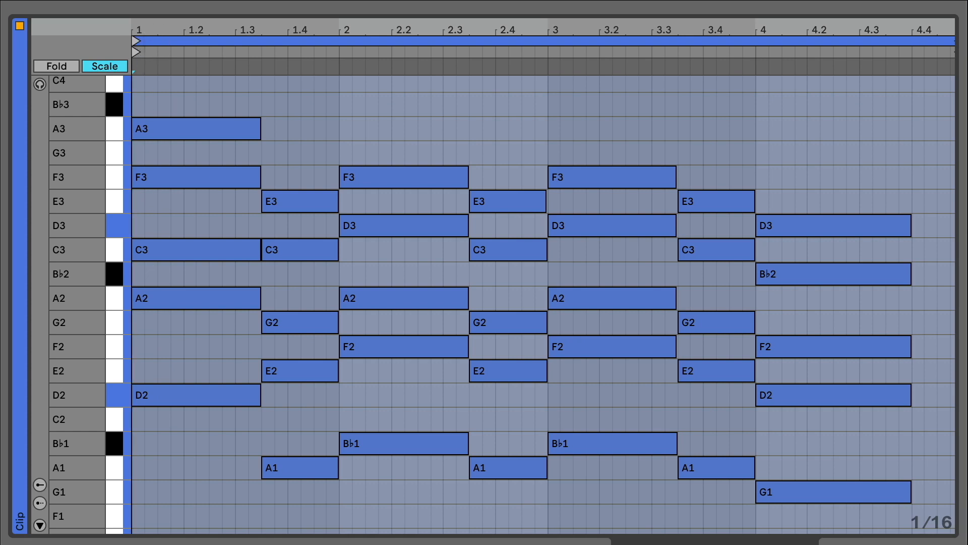
Step: Strum the first chord manually by starting A2, C3, F3 and A3 progressively later than D2
{"action": "scroll", "coordinate": [138, 297], "scroll_direction": "up", "scroll_amount": 10}
{"action": "left_click", "coordinate": [138, 296]}
{"action": "key", "text": "super+Right"}
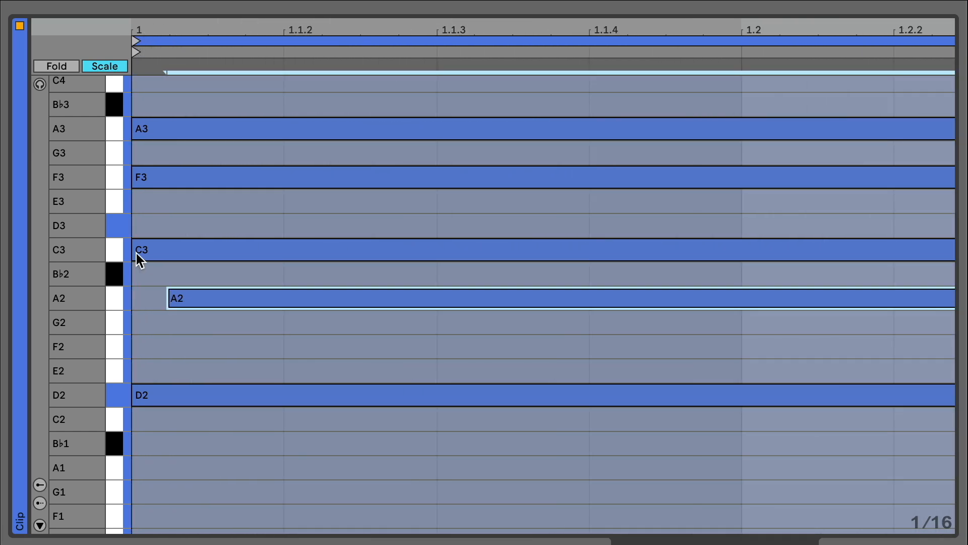
{"action": "left_click_drag", "start_coordinate": [134, 252], "coordinate": [182, 252]}
{"action": "left_click_drag", "start_coordinate": [133, 183], "coordinate": [199, 183]}
{"action": "left_click_drag", "start_coordinate": [134, 132], "coordinate": [221, 134]}
{"action": "left_click_drag", "start_coordinate": [252, 35], "coordinate": [253, 15]}
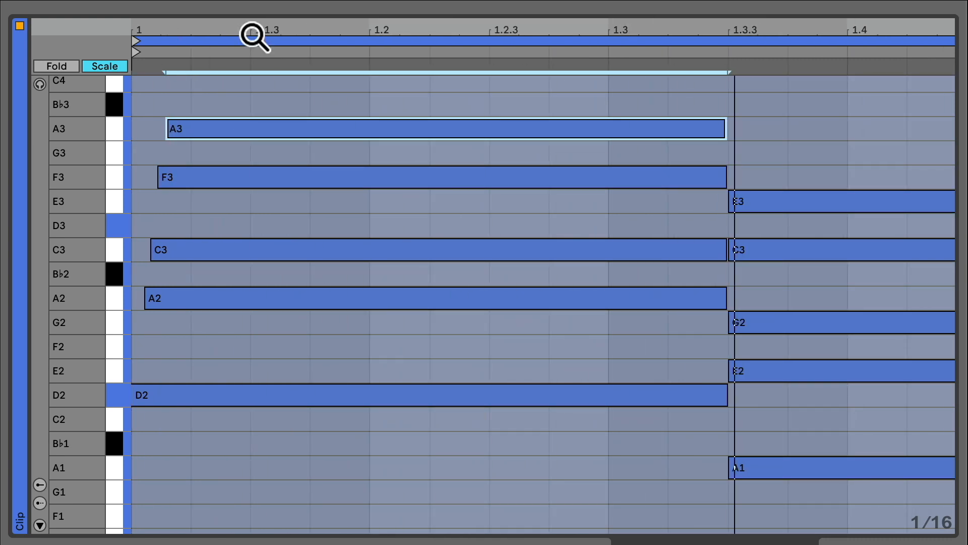
Step: Add the Chord Strummer.adg rack to the Strum track and adjust its Speed
{"action": "left_click_drag", "start_coordinate": [237, 214], "coordinate": [438, 188]}
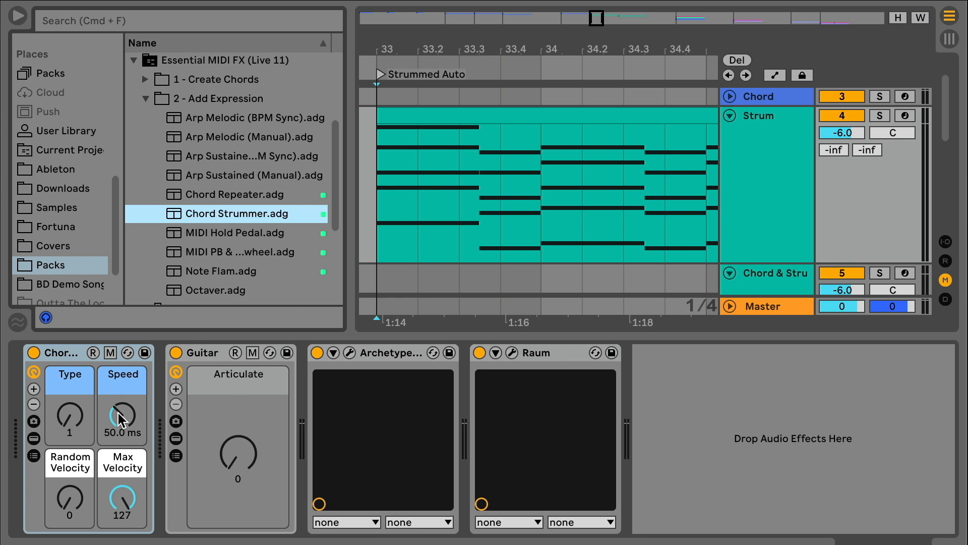
{"action": "left_click_drag", "start_coordinate": [119, 409], "coordinate": [119, 419]}
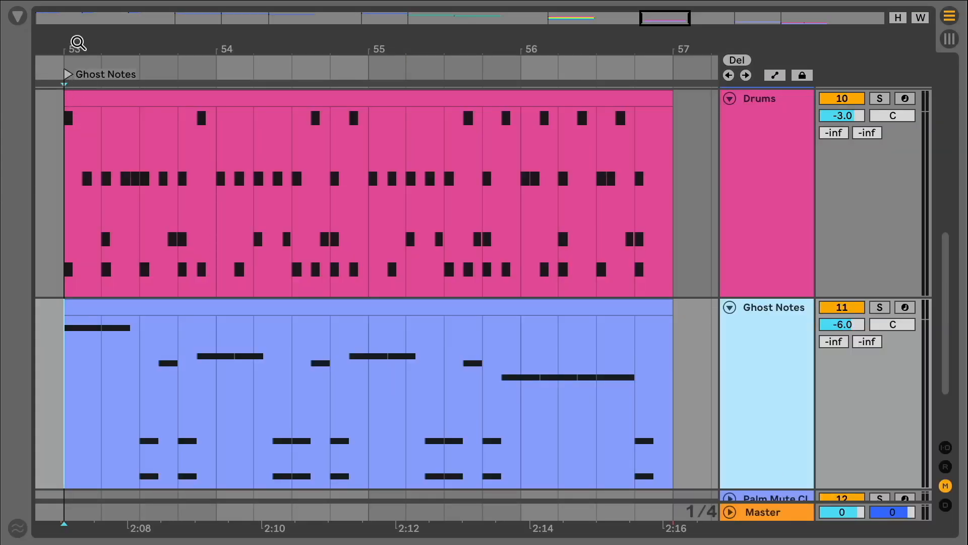
Step: Nudge material in the Ghost Notes section earlier and later in time and play it back
{"action": "left_click_drag", "start_coordinate": [78, 42], "coordinate": [353, 44]}
{"action": "left_click", "coordinate": [399, 304]}
{"action": "left_click_drag", "start_coordinate": [399, 304], "coordinate": [368, 304]}
{"action": "key", "text": "space"}
{"action": "mouse_move", "coordinate": [293, 308]}
{"action": "left_mouse_down"}
{"action": "mouse_move", "coordinate": [313, 324]}
{"action": "mouse_move", "coordinate": [326, 308]}
{"action": "left_mouse_up"}
{"action": "left_click", "coordinate": [222, 345]}
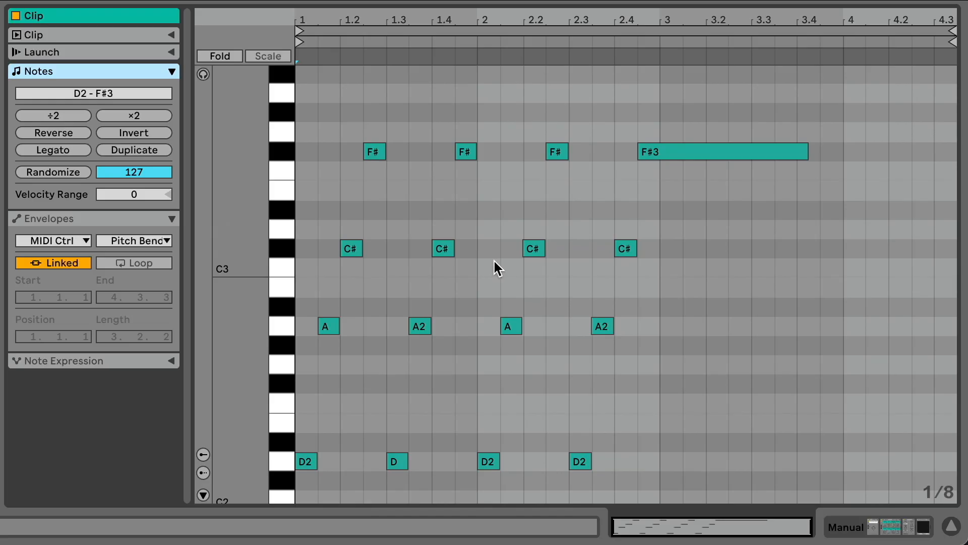
Step: Choose the MIDI Ctrl envelope 64: Sustain Pedal for the clip and draw it on from the start through the last note
{"action": "left_click", "coordinate": [111, 222]}
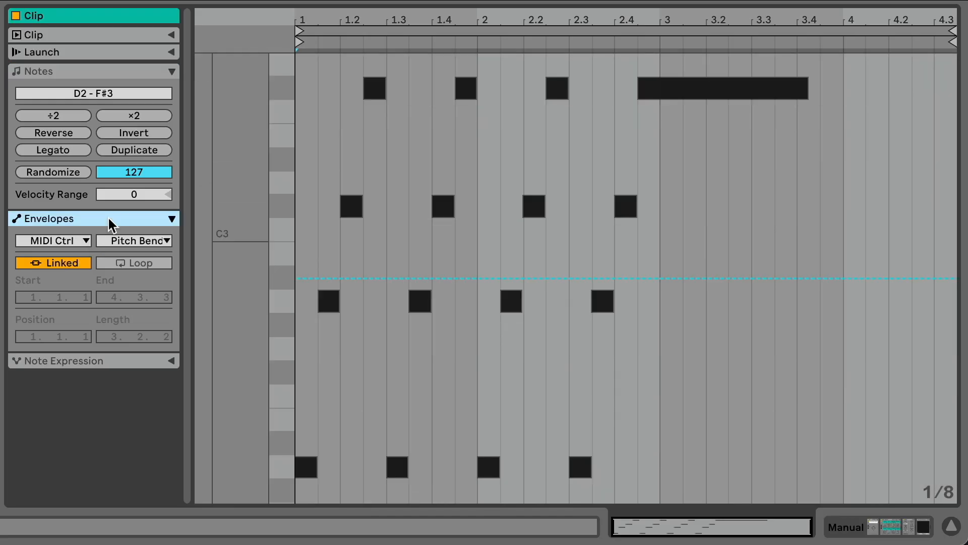
{"action": "left_click", "coordinate": [56, 240]}
{"action": "left_click", "coordinate": [84, 256]}
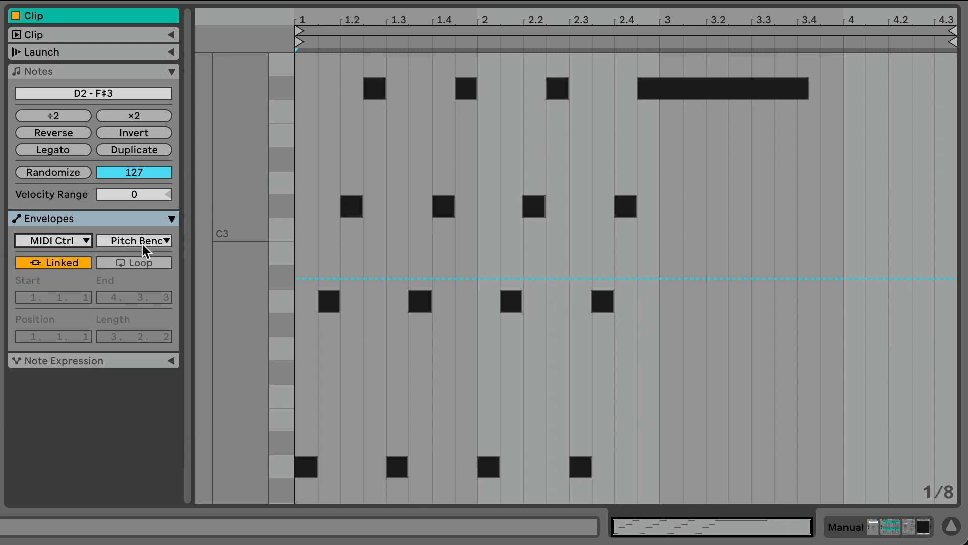
{"action": "left_click", "coordinate": [144, 244]}
{"action": "scroll", "coordinate": [173, 463], "scroll_direction": "down", "scroll_amount": 10}
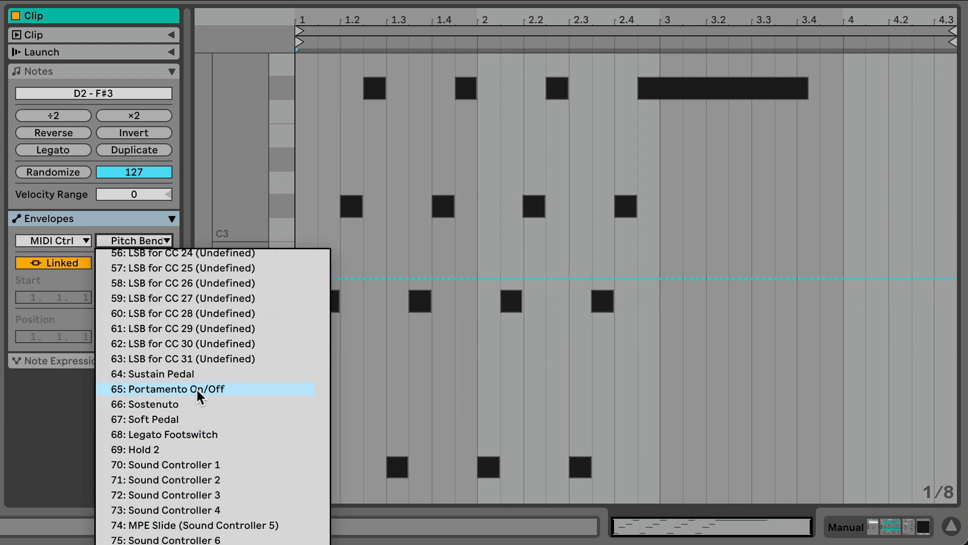
{"action": "left_click", "coordinate": [162, 374]}
{"action": "left_click_drag", "start_coordinate": [306, 39], "coordinate": [806, 41]}
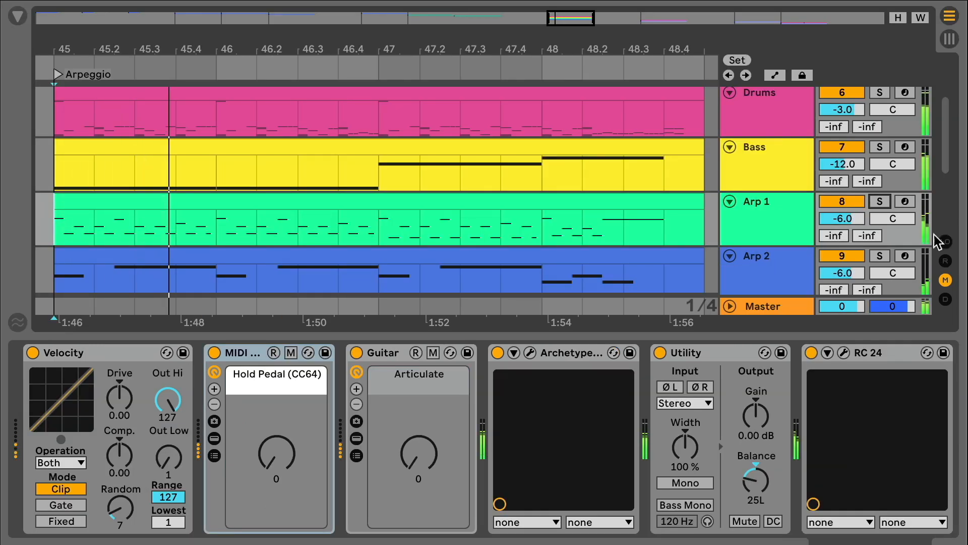
Step: Solo Arp 1, show its Hold Pedal (CC64) automation and raise the pedal to 1 across the clip's notes
{"action": "left_click", "coordinate": [880, 202]}
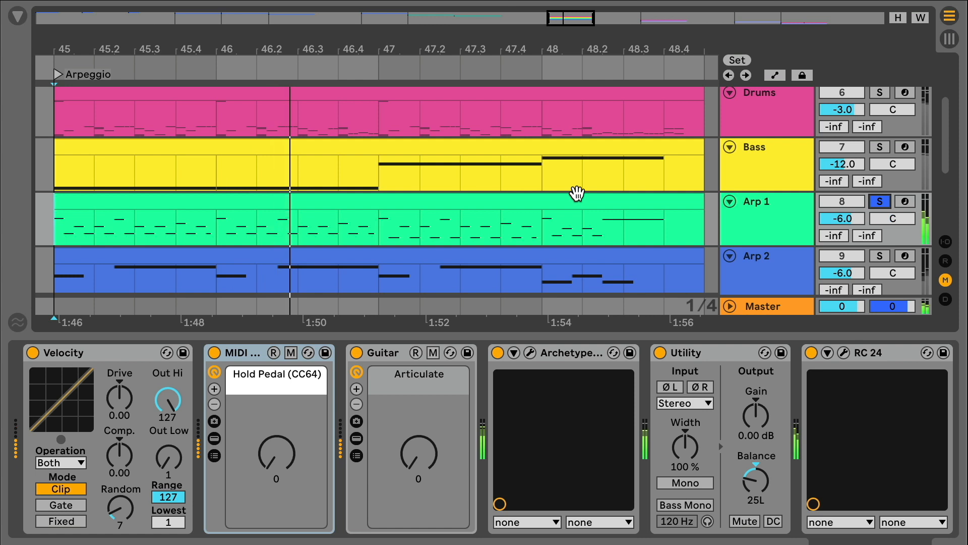
{"action": "right_click", "coordinate": [277, 454]}
{"action": "left_click", "coordinate": [298, 466]}
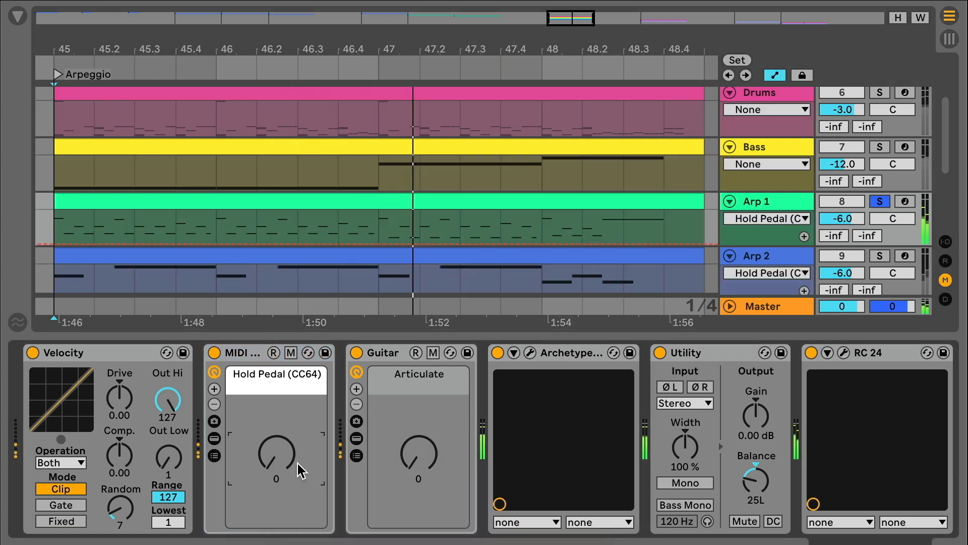
{"action": "left_click_drag", "start_coordinate": [65, 209], "coordinate": [64, 201]}
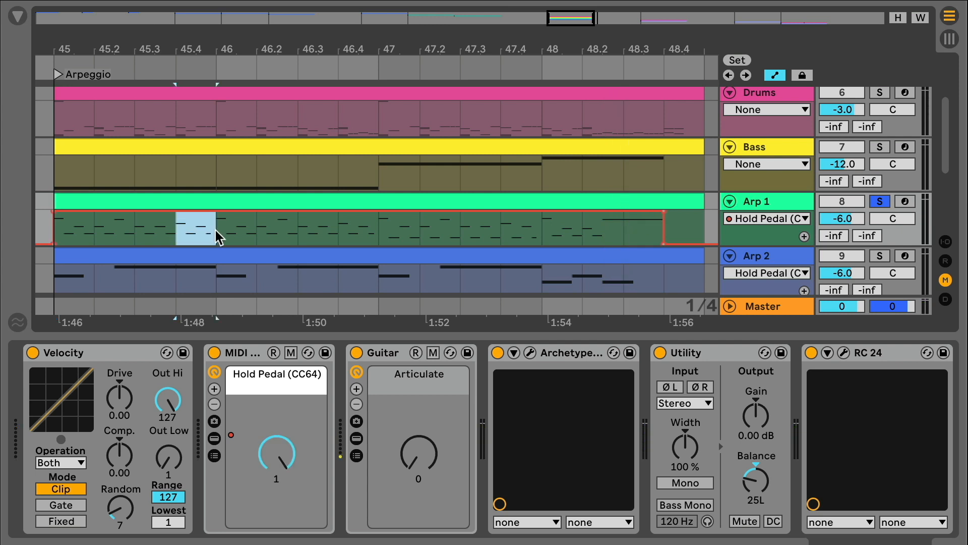
Step: Draw a 1/32-note pedal release at the start of bar 46 in Arp 1's hold pedal automation
{"action": "left_click_drag", "start_coordinate": [179, 232], "coordinate": [257, 237]}
{"action": "key", "text": "z"}
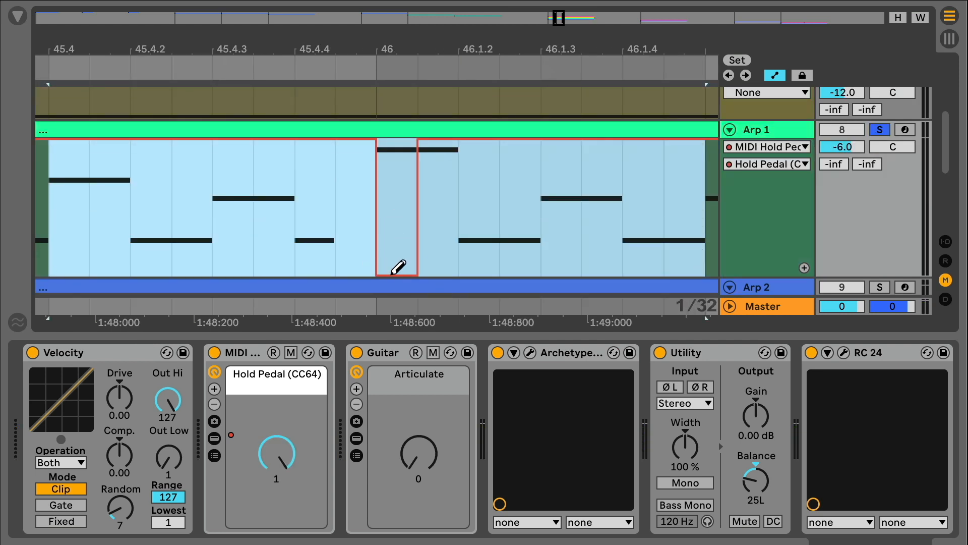
{"action": "key", "text": "x"}
Step: Draw a short pedal release at the start of bar 47 in Arp 1's hold pedal automation
{"action": "left_click_drag", "start_coordinate": [353, 228], "coordinate": [418, 228]}
{"action": "key", "text": "z"}
{"action": "key", "text": "b"}
{"action": "left_click_drag", "start_coordinate": [396, 270], "coordinate": [437, 274]}
{"action": "key", "text": "x"}
Step: Draw a short pedal release at the start of bar 48 in Arp 1's hold pedal automation
{"action": "scroll", "coordinate": [600, 213], "scroll_direction": "right", "scroll_amount": 4}
{"action": "left_click_drag", "start_coordinate": [411, 220], "coordinate": [480, 218]}
{"action": "key", "text": "z"}
{"action": "key", "text": "b"}
{"action": "left_click", "coordinate": [398, 272]}
{"action": "key", "text": "x"}
Step: Play back the arpeggio section with Arp 1's pedal releases
{"action": "left_click_drag", "start_coordinate": [473, 55], "coordinate": [495, 53]}
{"action": "left_click", "coordinate": [221, 192]}
{"action": "key", "text": "space"}
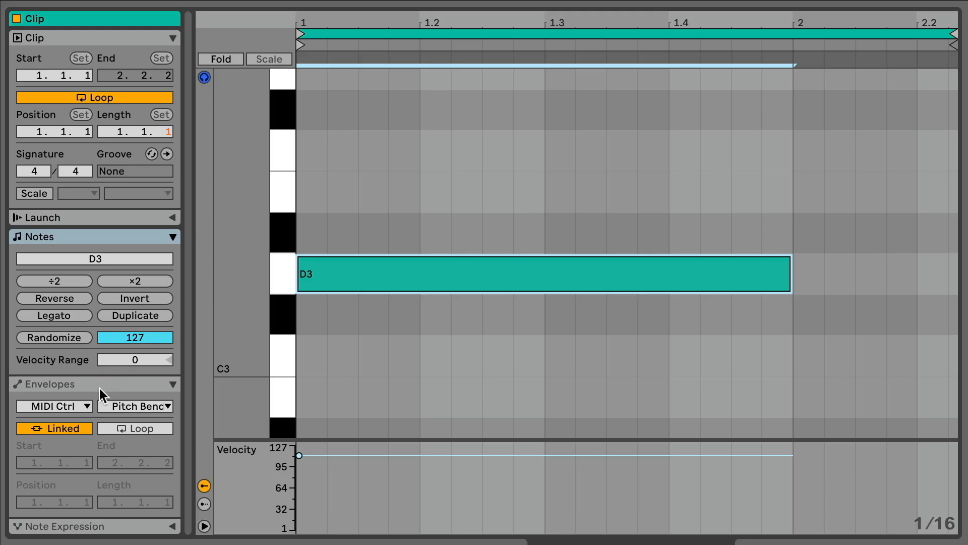
Step: Draw a freehand vibrato over the D3 note in the Pitch Bend envelope, and adjust the start of the sine-shaped vibrato
{"action": "left_click", "coordinate": [99, 386]}
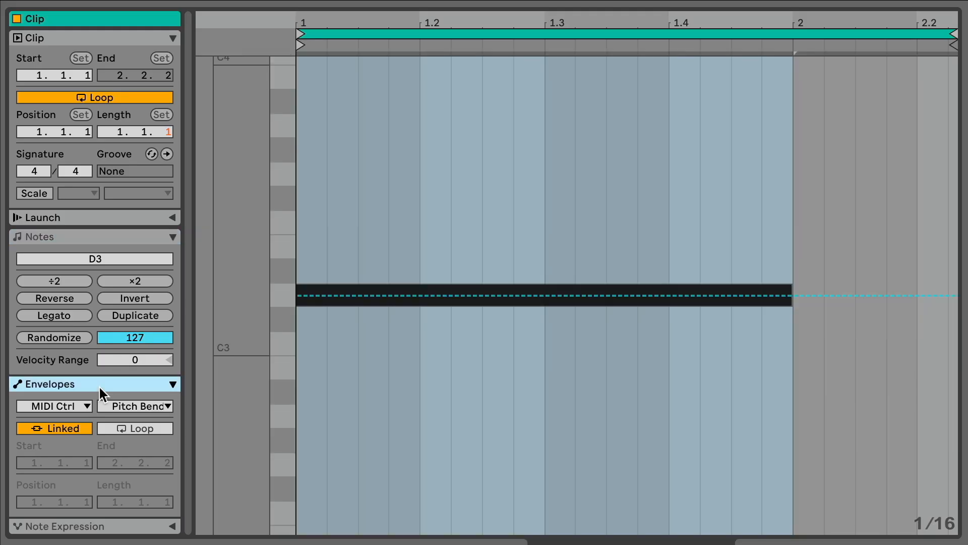
{"action": "key", "text": "b"}
{"action": "left_click_drag", "start_coordinate": [306, 293], "coordinate": [384, 283]}
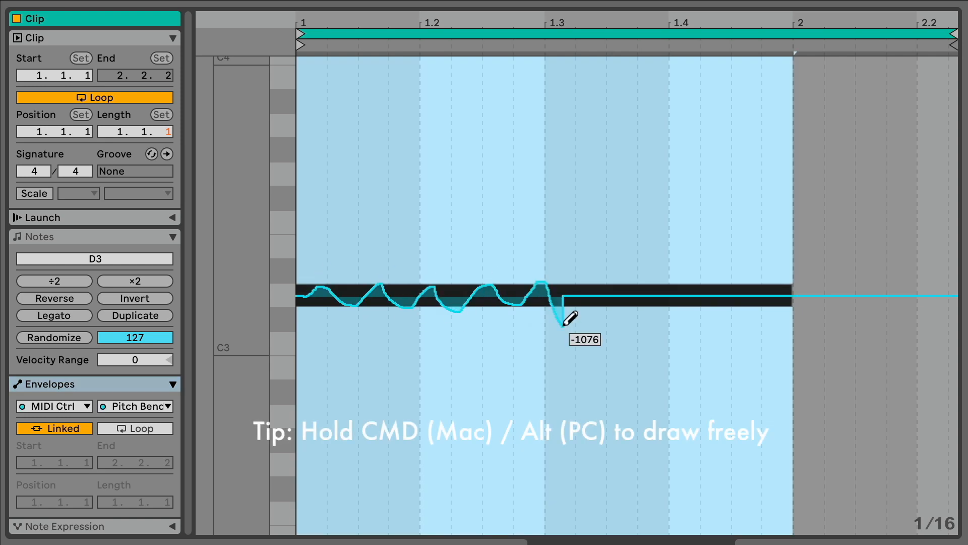
{"action": "left_click_drag", "start_coordinate": [671, 291], "coordinate": [798, 291]}
{"action": "key", "text": "space"}
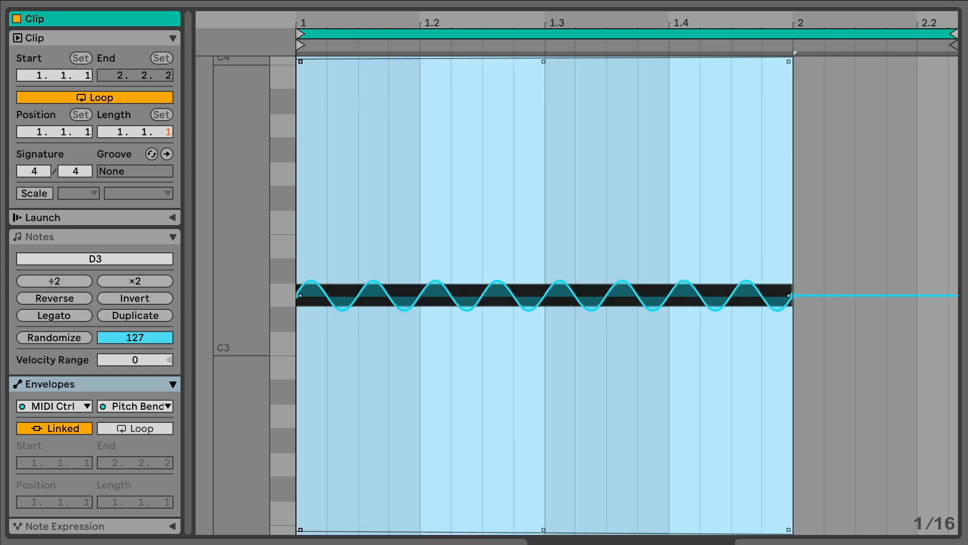
{"action": "left_click_drag", "start_coordinate": [300, 61], "coordinate": [300, 113]}
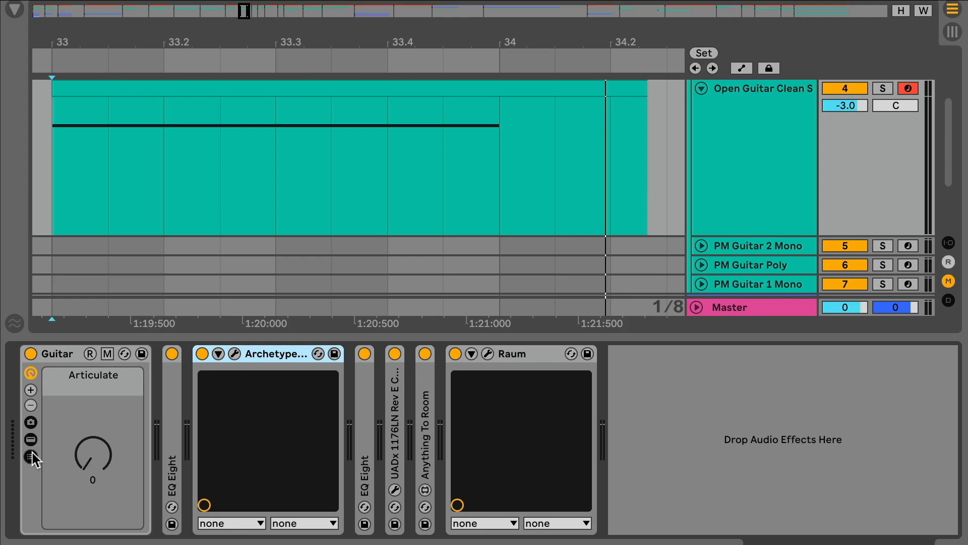
Step: Inspect the Pitch Bend range in the Open chain's Guitar Open sampler MIDI settings
{"action": "left_click", "coordinate": [192, 411]}
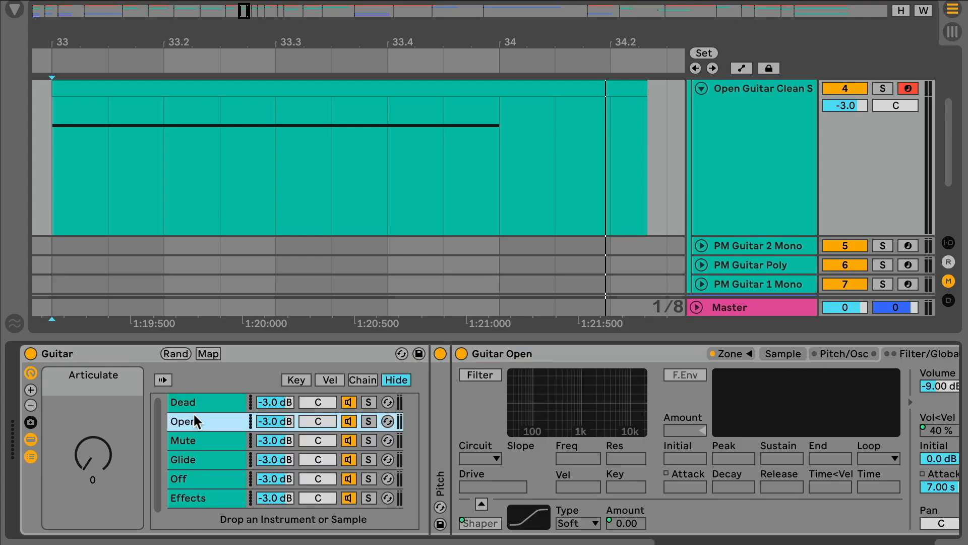
{"action": "scroll", "coordinate": [528, 436], "scroll_direction": "right", "scroll_amount": 10}
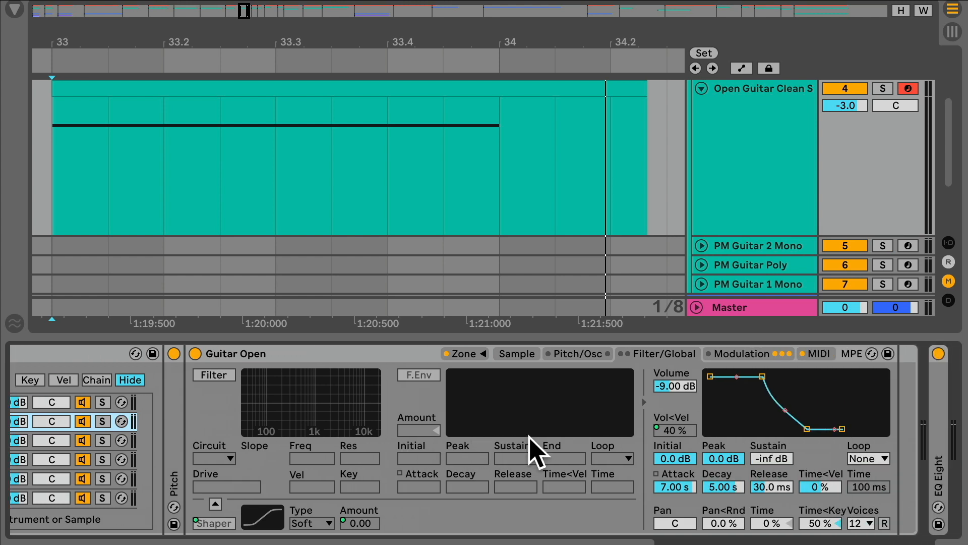
{"action": "left_click", "coordinate": [740, 354]}
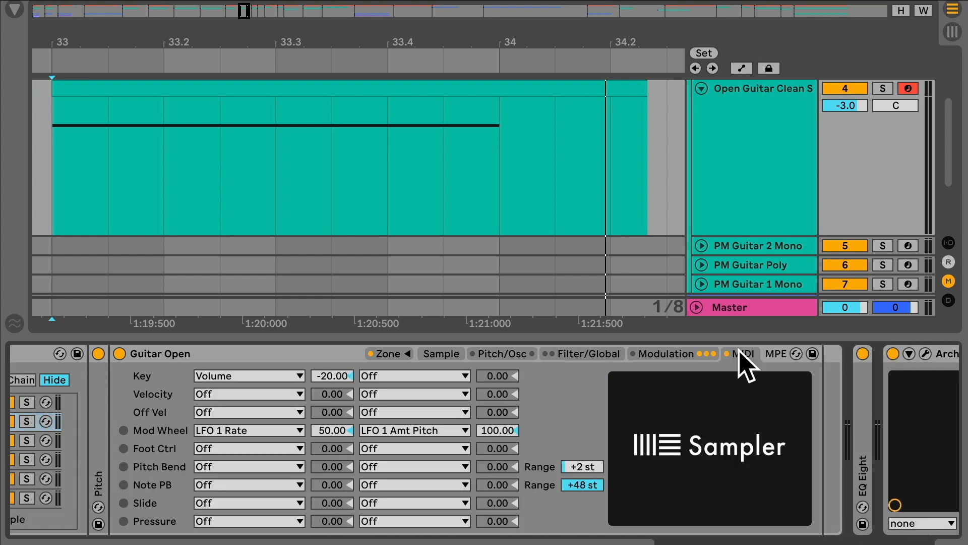
{"action": "left_click", "coordinate": [600, 461]}
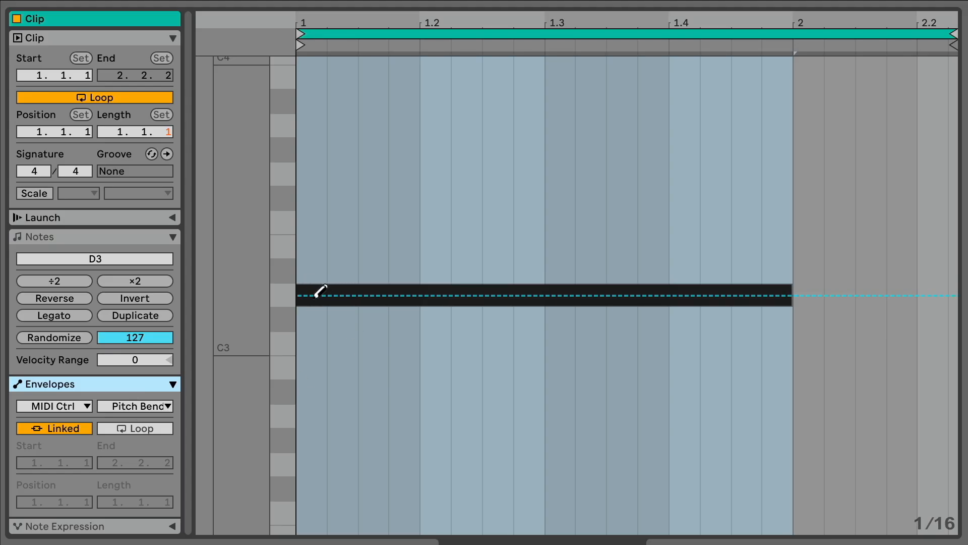
Step: Draw an upward pitch bend across the D3 note's full bar in the Pitch Bend envelope and play it back
{"action": "mouse_move", "coordinate": [307, 293]}
{"action": "left_mouse_down"}
{"action": "mouse_move", "coordinate": [348, 287]}
{"action": "mouse_move", "coordinate": [410, 202]}
{"action": "mouse_move", "coordinate": [454, 75]}
{"action": "mouse_move", "coordinate": [480, 57]}
{"action": "mouse_move", "coordinate": [593, 65]}
{"action": "mouse_move", "coordinate": [792, 57]}
{"action": "mouse_move", "coordinate": [800, 65]}
{"action": "left_mouse_up"}
{"action": "key", "text": "space"}
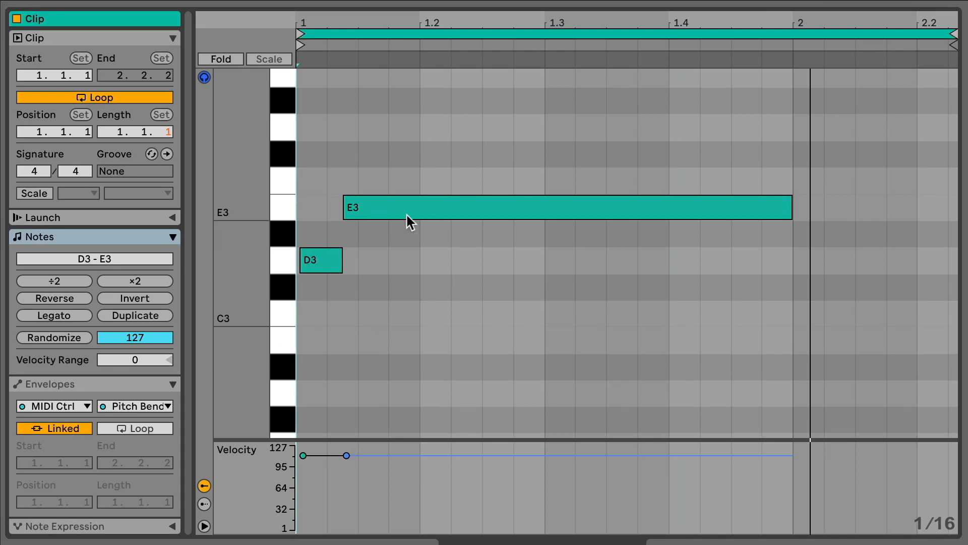
Step: Add a very short D#3 passing note where D3 meets E3, adjust its placement and audition the slide
{"action": "double_click", "coordinate": [352, 231]}
{"action": "key", "text": "space"}
{"action": "key", "text": "space"}
{"action": "mouse_move", "coordinate": [340, 234]}
{"action": "left_mouse_down"}
{"action": "mouse_move", "coordinate": [356, 236]}
{"action": "mouse_move", "coordinate": [347, 242]}
{"action": "left_mouse_up"}
{"action": "key", "text": "space"}
{"action": "key", "text": "space"}
{"action": "key", "text": "space"}
{"action": "key", "text": "space"}
{"action": "key", "text": "space"}
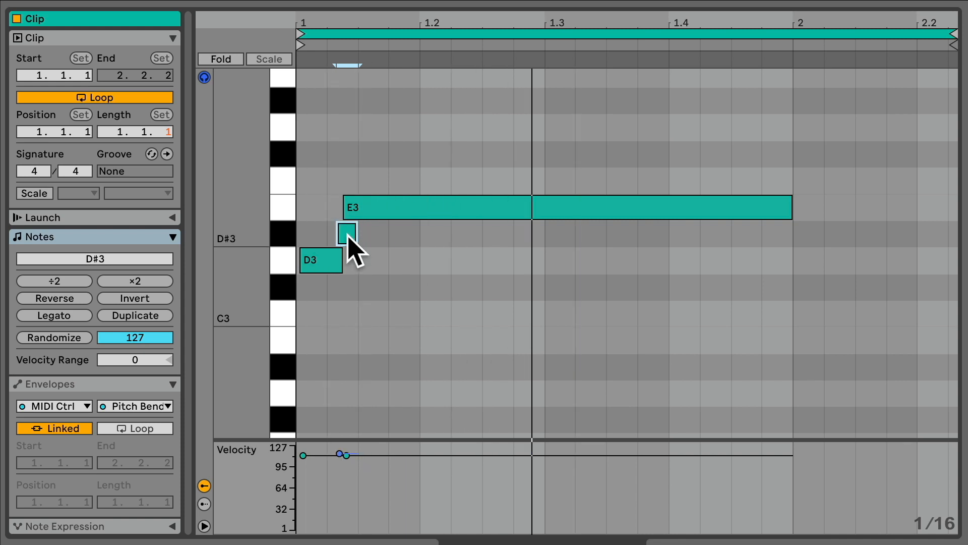
Step: Nudge the D#3 passing note slightly earlier between D3 and E3 and play the phrase back
{"action": "left_click_drag", "start_coordinate": [333, 57], "coordinate": [322, 58]}
{"action": "key", "text": "space"}
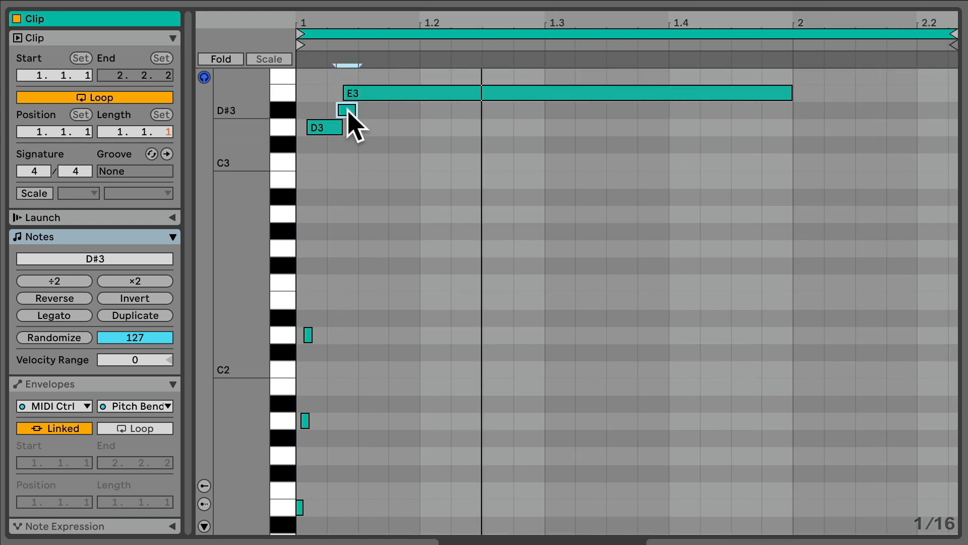
{"action": "key", "text": "space"}
{"action": "left_click_drag", "start_coordinate": [347, 111], "coordinate": [344, 111]}
{"action": "key", "text": "space"}
Step: Select the long E3 note, move it slightly earlier and play it back
{"action": "key", "text": "ctrl+a"}
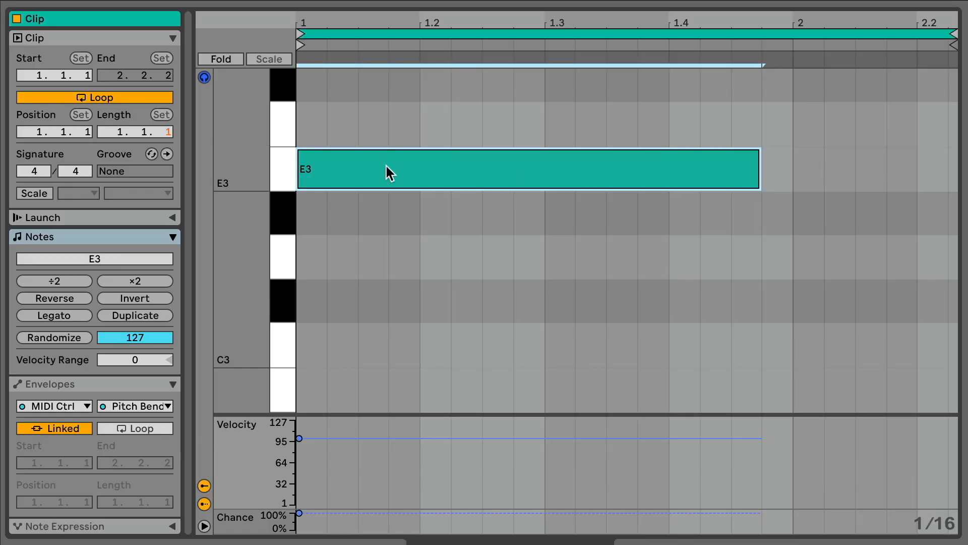
{"action": "left_click_drag", "start_coordinate": [389, 173], "coordinate": [370, 170]}
{"action": "key", "text": "space"}
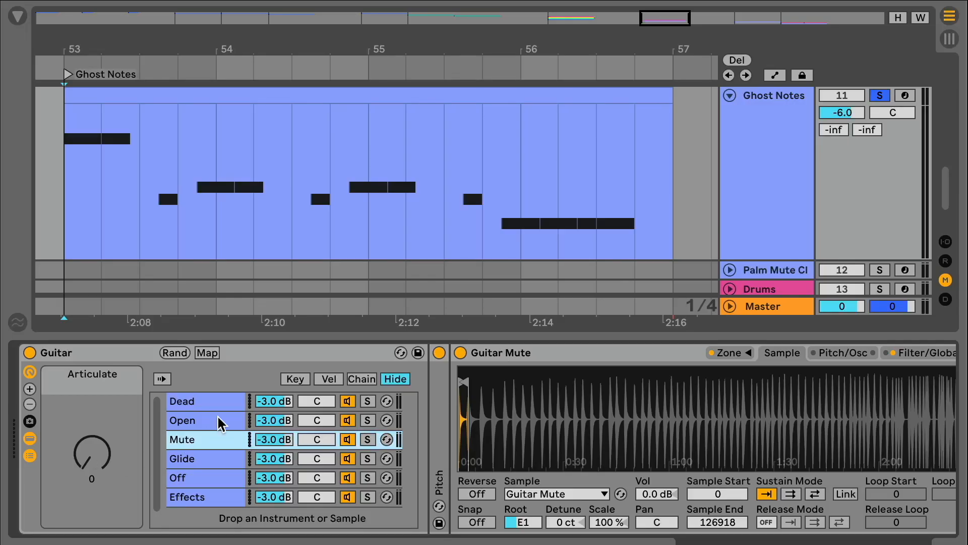
Step: Compare the Open, Dead and Mute chains in the Ghost Notes track's Guitar rack
{"action": "left_click", "coordinate": [217, 420]}
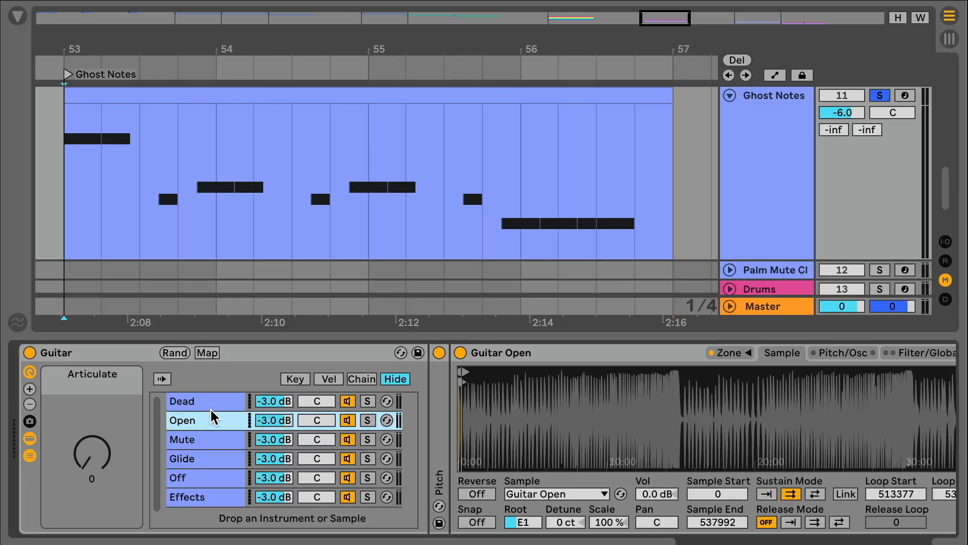
{"action": "left_click", "coordinate": [207, 404]}
{"action": "left_click", "coordinate": [210, 443]}
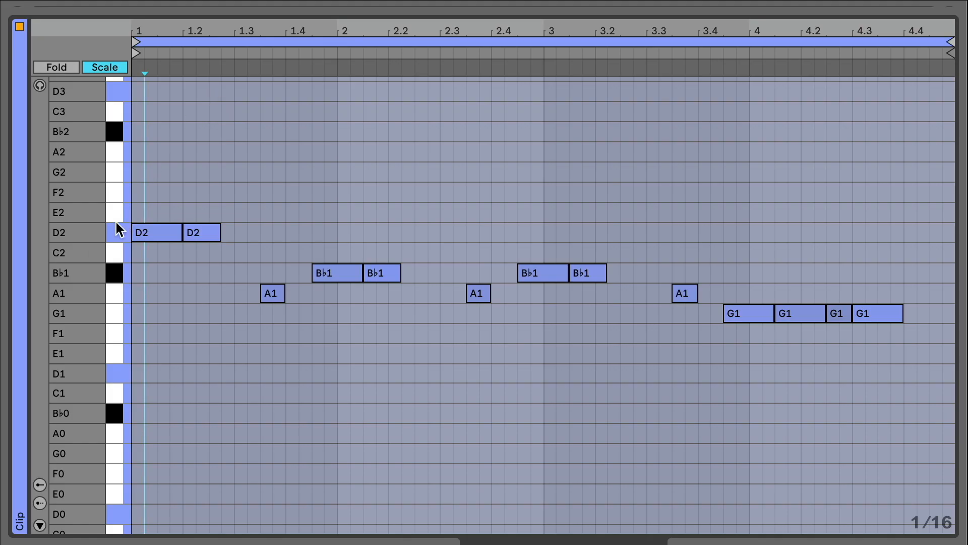
Step: Turn on note preview in the Ghost Notes clip and audition the keys from D2 downward
{"action": "left_click", "coordinate": [39, 86]}
{"action": "scroll", "coordinate": [127, 329], "scroll_direction": "down", "scroll_amount": 3}
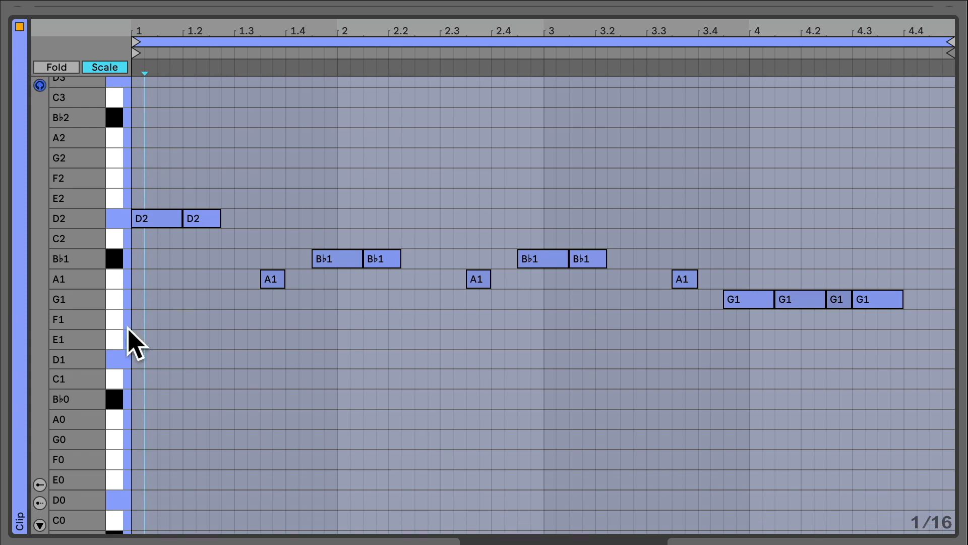
{"action": "left_click_drag", "start_coordinate": [116, 226], "coordinate": [117, 387]}
Step: Add 1/8-note ghost notes on F0 and B♭0 at beat 1.3 and select both
{"action": "left_click_drag", "start_coordinate": [248, 29], "coordinate": [248, 85]}
{"action": "double_click", "coordinate": [492, 403]}
{"action": "left_click_drag", "start_coordinate": [516, 405], "coordinate": [516, 347]}
{"action": "left_click_drag", "start_coordinate": [535, 323], "coordinate": [497, 438]}
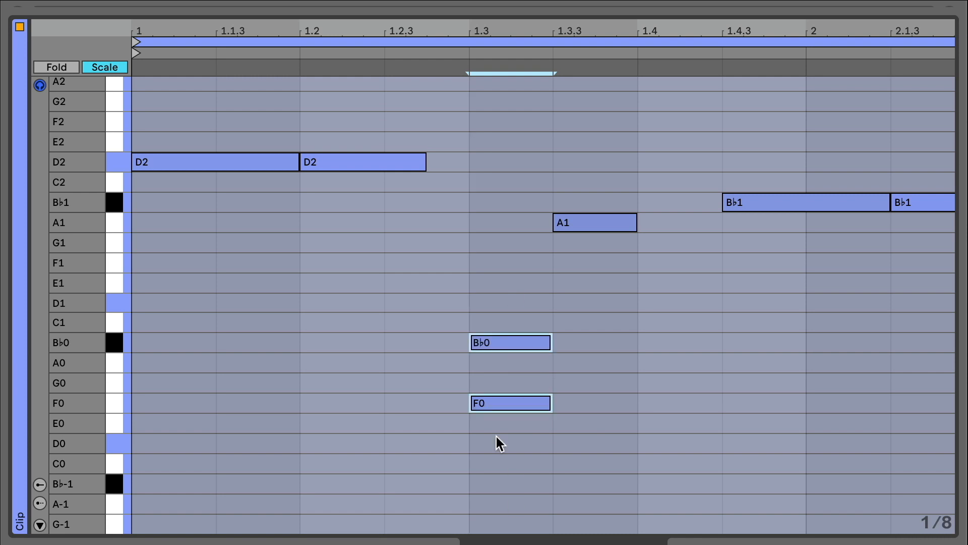
Step: Duplicate the F0 and B♭0 ghost notes to beat 1.4 and paste more copies into the following gaps of the riff
{"action": "left_click_drag", "start_coordinate": [517, 402], "coordinate": [686, 401]}
{"action": "scroll", "coordinate": [764, 320], "scroll_direction": "right", "scroll_amount": 10}
{"action": "left_click", "coordinate": [506, 369]}
{"action": "key", "text": "super+v"}
{"action": "left_click", "coordinate": [597, 348]}
{"action": "key", "text": "super+v"}
{"action": "left_click", "coordinate": [759, 348]}
{"action": "key", "text": "super+v"}
Step: Fill the remaining gaps in the riff's last bars with pasted ghost notes and play the clip back
{"action": "left_click_drag", "start_coordinate": [520, 306], "coordinate": [518, 399]}
{"action": "left_click", "coordinate": [598, 325]}
{"action": "key", "text": "super+v"}
{"action": "left_click", "coordinate": [688, 314]}
{"action": "key", "text": "super+v"}
{"action": "scroll", "coordinate": [633, 408], "scroll_direction": "right", "scroll_amount": 10}
{"action": "left_click", "coordinate": [388, 311]}
{"action": "key", "text": "super+v"}
{"action": "left_click", "coordinate": [903, 292]}
{"action": "key", "text": "super+v"}
{"action": "key", "text": "space"}
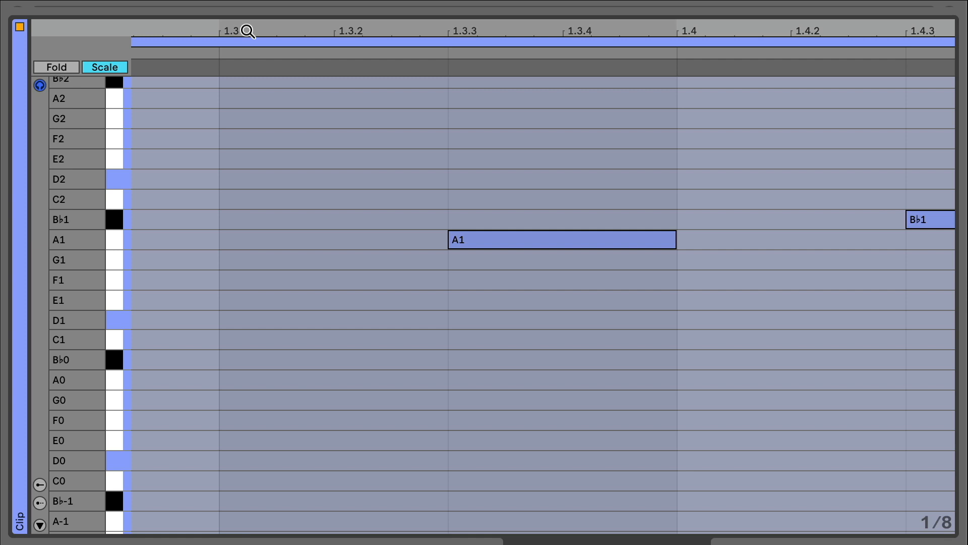
Step: Add an E1 note at beat 1.3 and shorten it to about a 1/32 note
{"action": "double_click", "coordinate": [227, 301]}
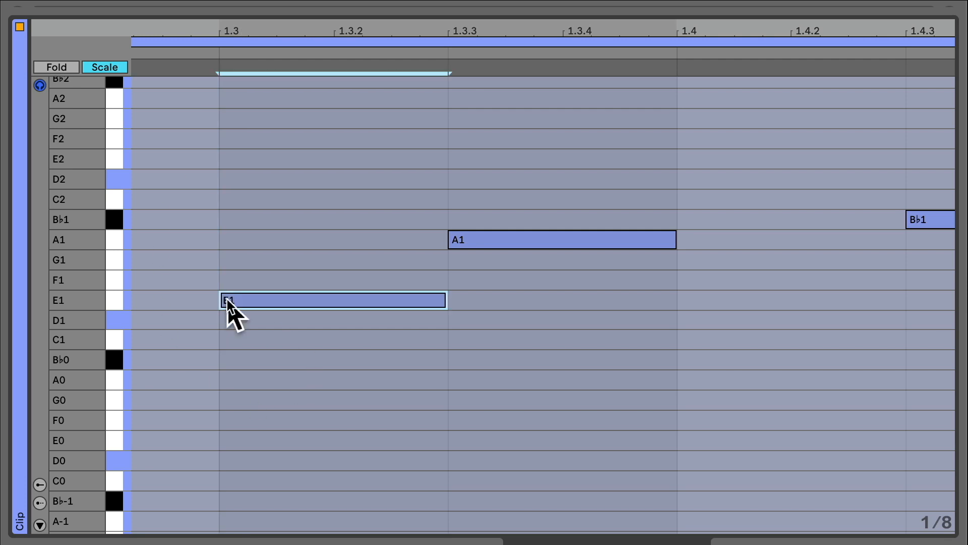
{"action": "left_click_drag", "start_coordinate": [444, 301], "coordinate": [275, 302]}
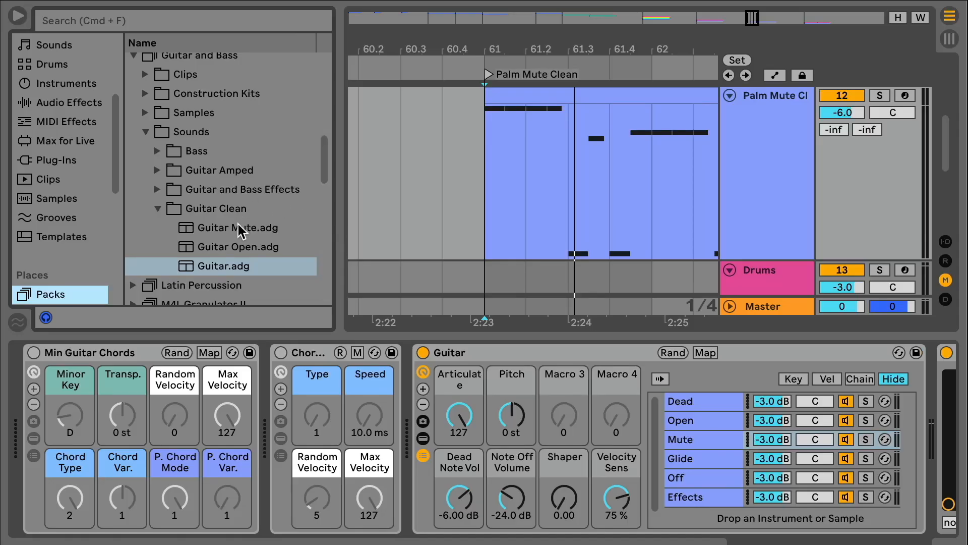
Step: Load the Guitar Mute.adg preset onto the Palm Mute Clean track and play it back
{"action": "left_click_drag", "start_coordinate": [239, 229], "coordinate": [492, 353]}
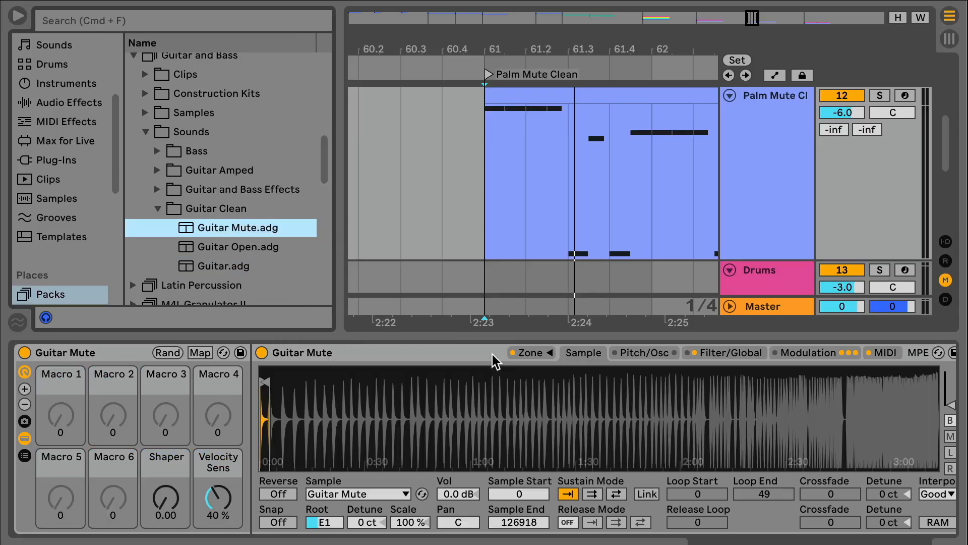
{"action": "key", "text": "space"}
Step: Load the Guitar.adg preset onto the Palm Mute Clean track, raise its Articulate macro and play it back
{"action": "left_click_drag", "start_coordinate": [221, 249], "coordinate": [221, 253]}
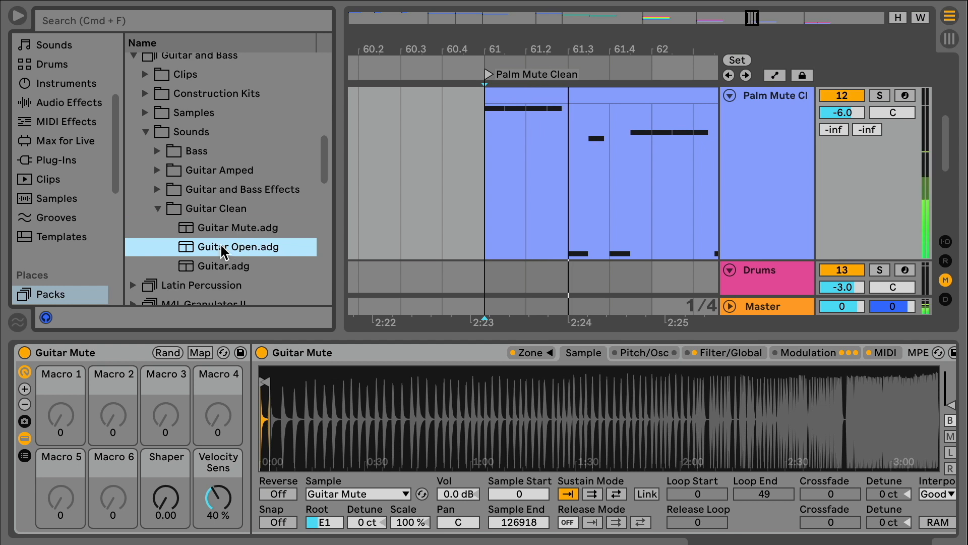
{"action": "left_click_drag", "start_coordinate": [221, 253], "coordinate": [244, 326]}
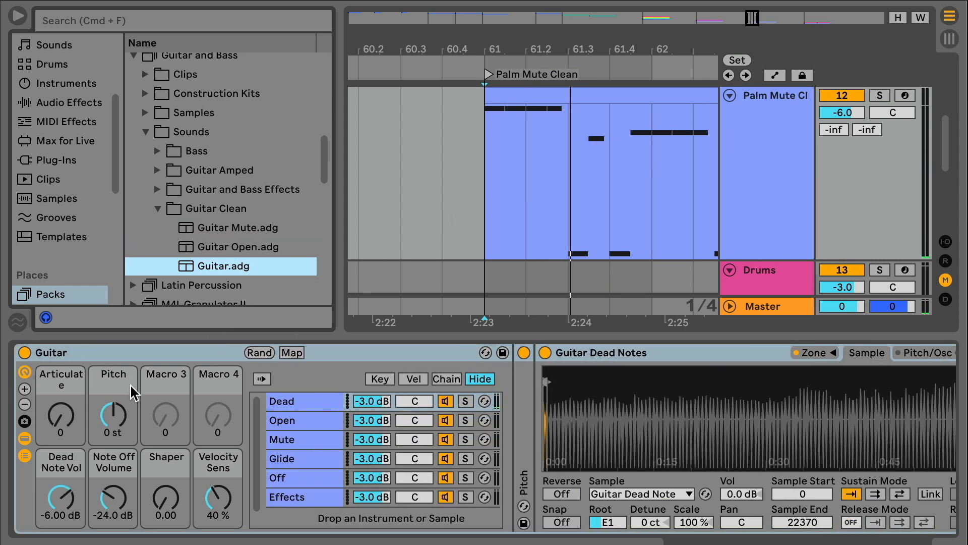
{"action": "left_click_drag", "start_coordinate": [70, 415], "coordinate": [69, 323]}
{"action": "key", "text": "space"}
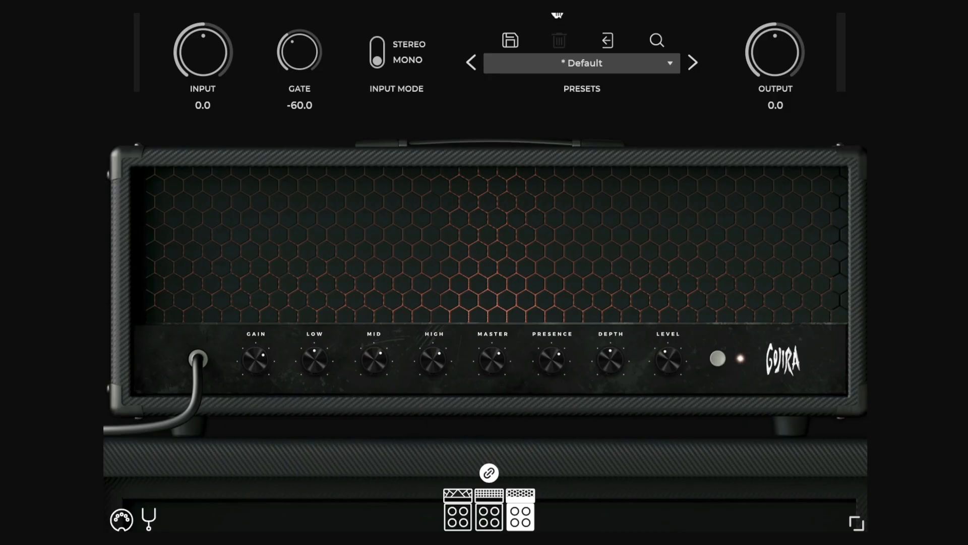
Step: Show the amp's cabinet section and move the Condenser 184 microphone to position 0.115 and distance 0.015
{"action": "left_click", "coordinate": [555, 4]}
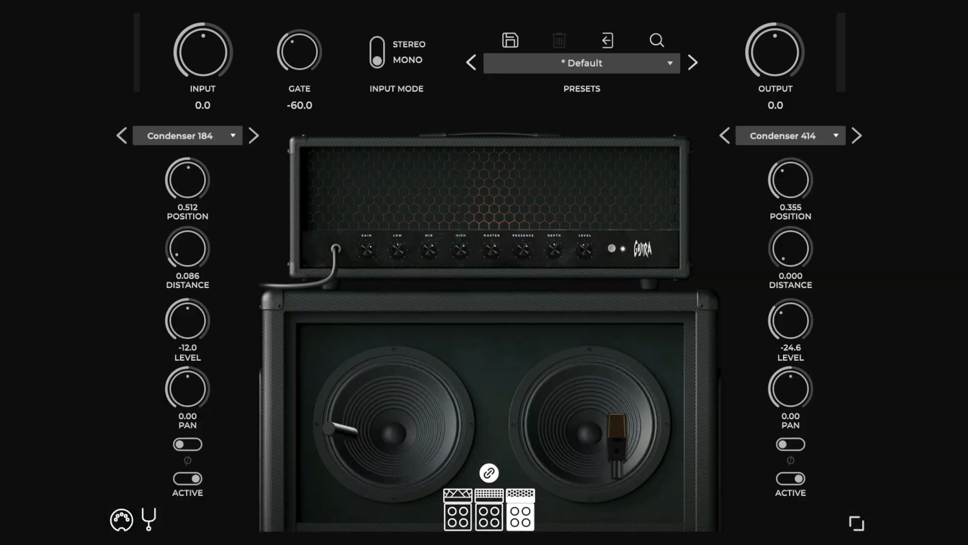
{"action": "left_click_drag", "start_coordinate": [341, 426], "coordinate": [418, 404]}
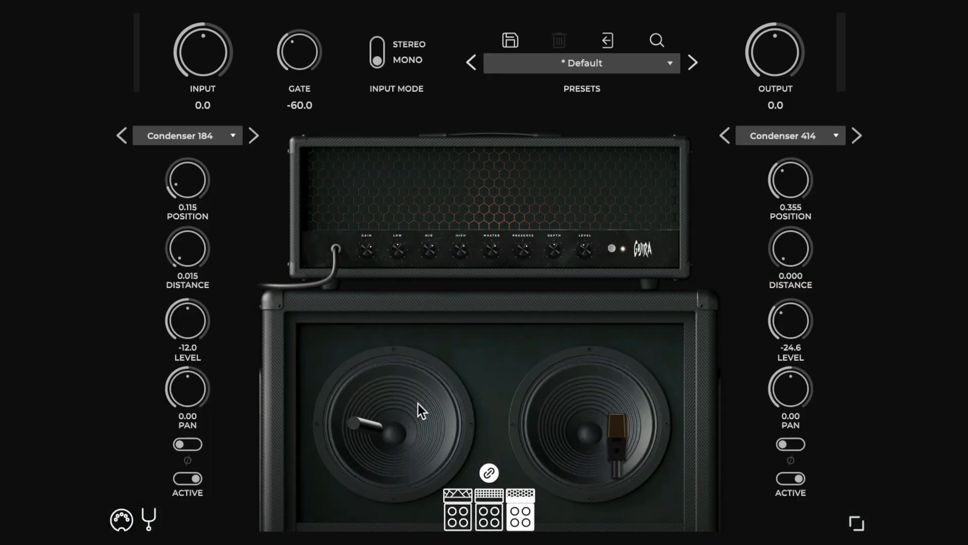
Step: Switch the Condenser 184 microphone to the Ribbon 160 and reposition it on the speaker
{"action": "left_click", "coordinate": [254, 136]}
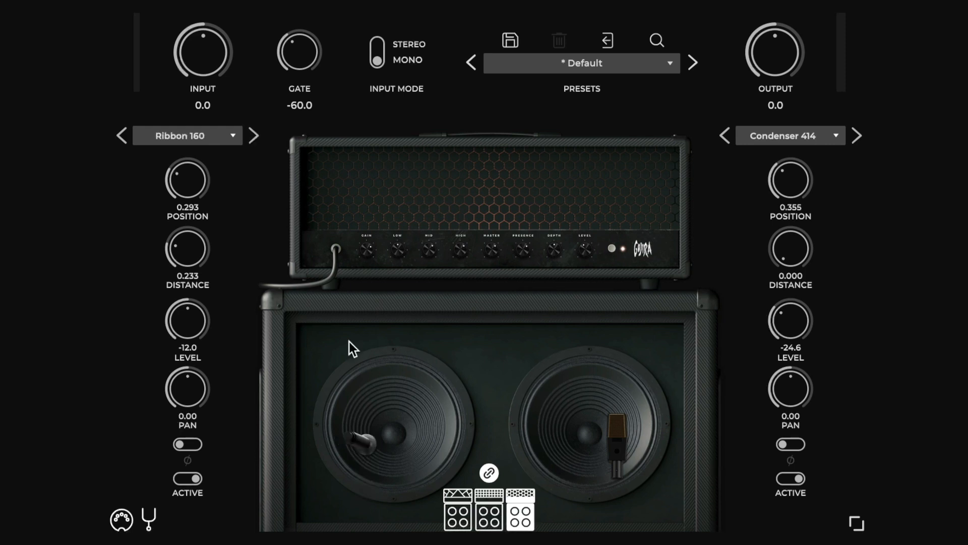
{"action": "left_click_drag", "start_coordinate": [366, 456], "coordinate": [413, 491]}
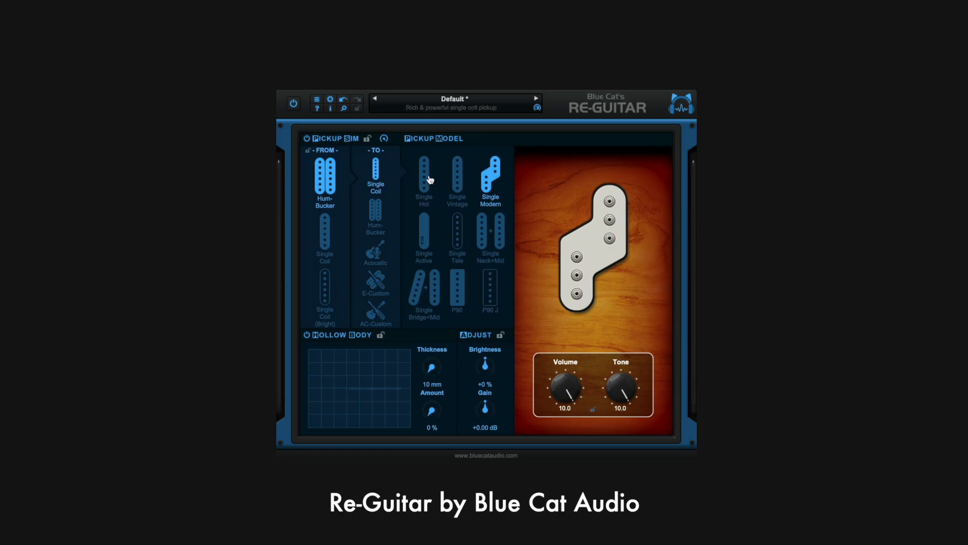
Step: Switch Re-Guitar's pickup simulation through the Single Hot, Single Tele, Single Neck+Mid, Modern Bucker and Wide Bucker models
{"action": "left_click", "coordinate": [428, 179]}
{"action": "left_click", "coordinate": [459, 231]}
{"action": "left_click", "coordinate": [487, 241]}
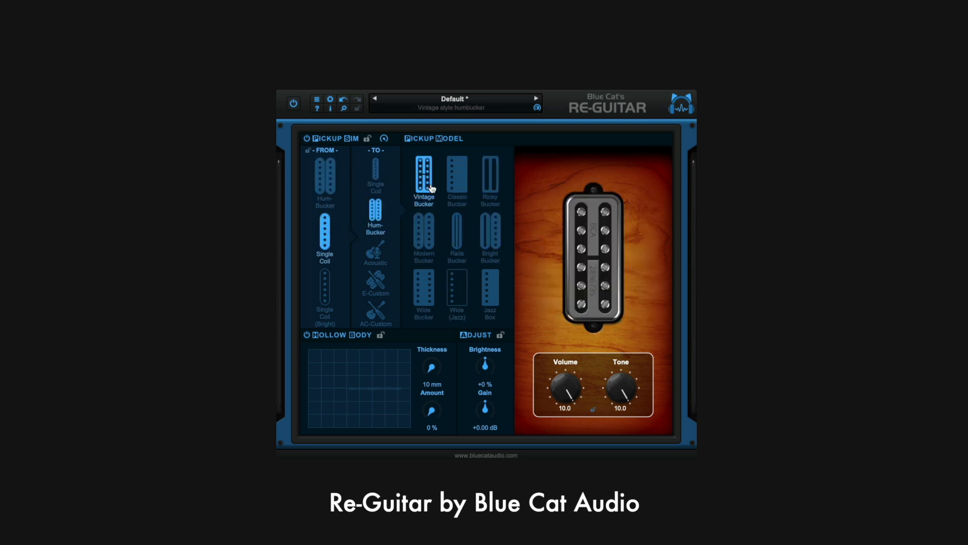
{"action": "left_click", "coordinate": [426, 238]}
{"action": "left_click", "coordinate": [426, 279]}
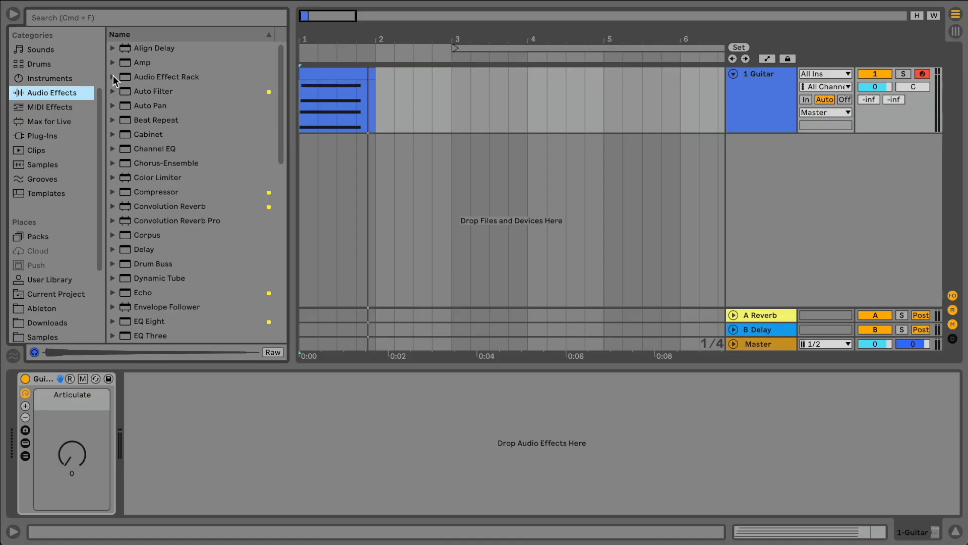
Step: Load the Basic Stereo Chorus Jazz Amp rack from the Amp Simulation presets onto the Guitar track and play the clip
{"action": "left_click", "coordinate": [119, 78]}
{"action": "left_click", "coordinate": [119, 90]}
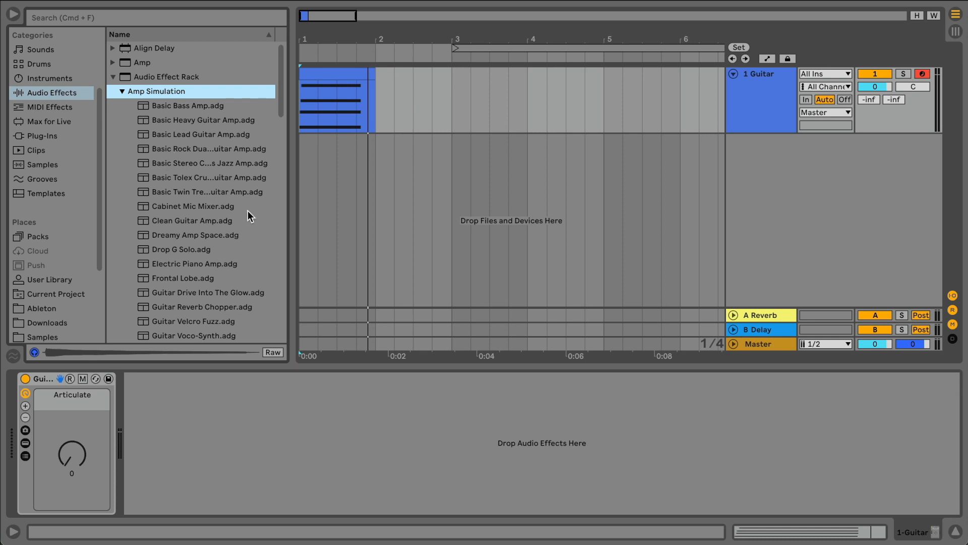
{"action": "double_click", "coordinate": [233, 165]}
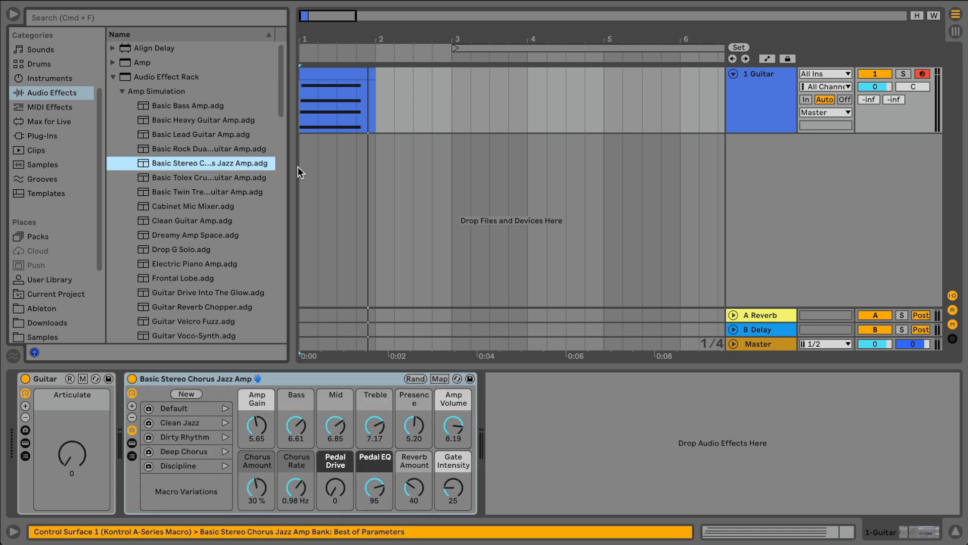
{"action": "left_click_drag", "start_coordinate": [298, 166], "coordinate": [311, 166]}
{"action": "key", "text": "space"}
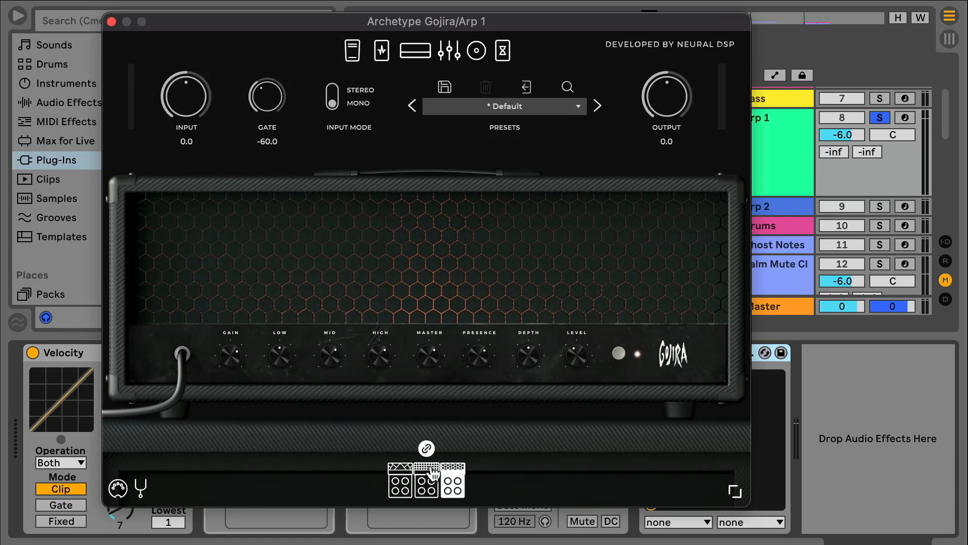
Step: Change Arp 1's Archetype Gojira amp to the grey block-grille model, followed by the wood-cased model with the Bright switch
{"action": "left_click", "coordinate": [432, 473]}
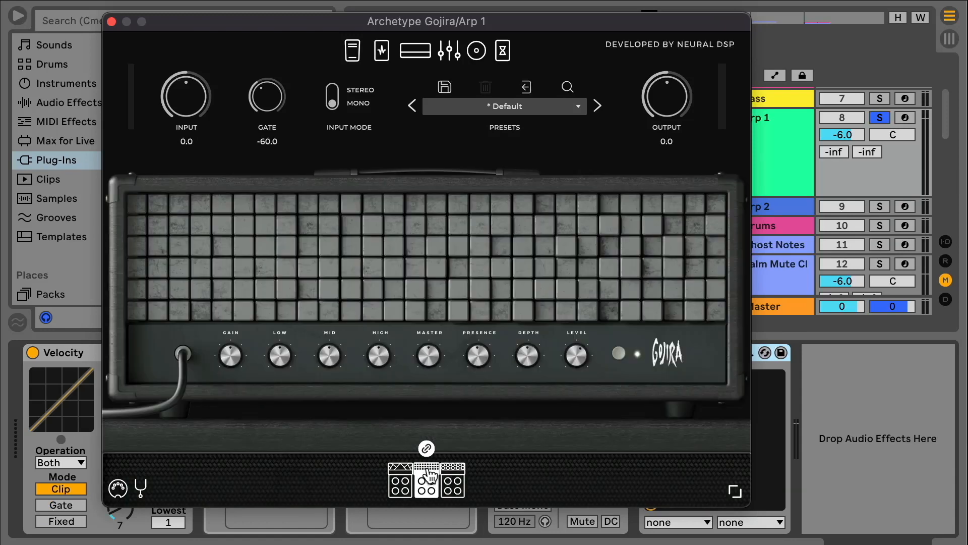
{"action": "left_click", "coordinate": [400, 477]}
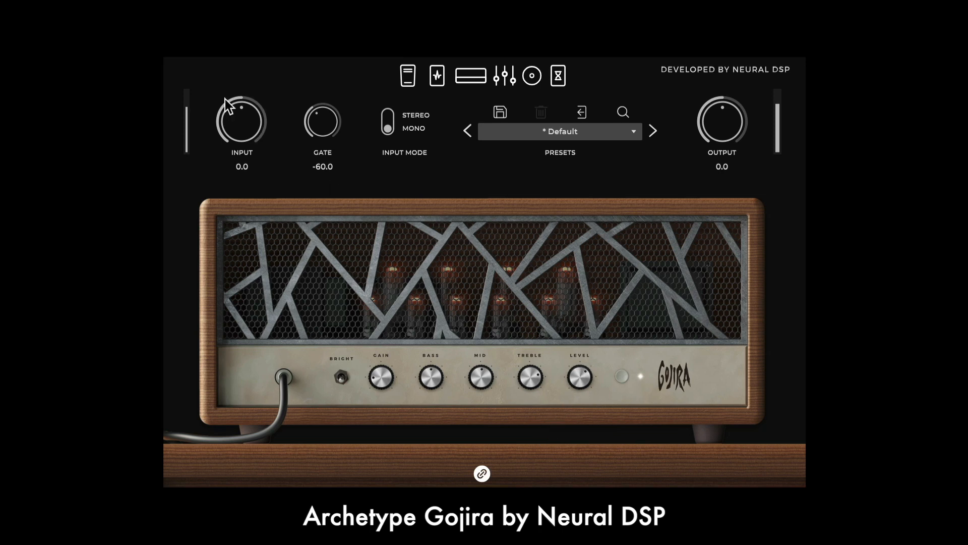
Step: Reduce the distance of the Condenser 184 microphone from the first speaker and cycle forward through the next three microphone models
{"action": "left_click_drag", "start_coordinate": [251, 181], "coordinate": [252, 178]}
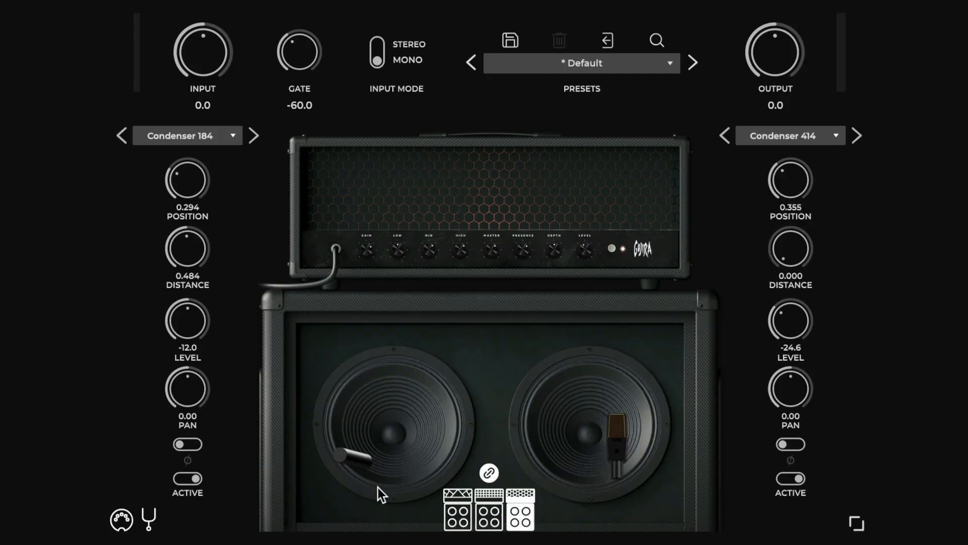
{"action": "left_click_drag", "start_coordinate": [377, 487], "coordinate": [382, 443]}
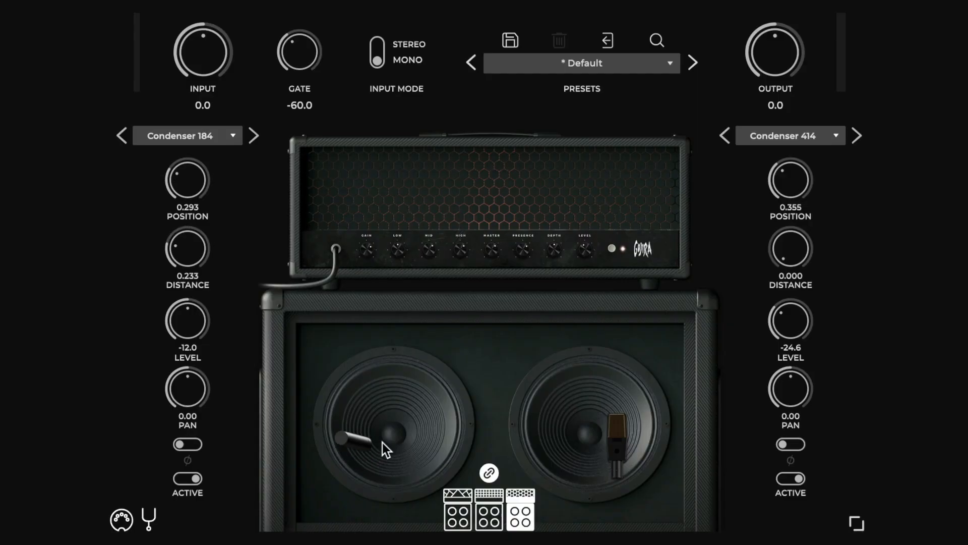
{"action": "left_click", "coordinate": [254, 136]}
{"action": "left_click", "coordinate": [254, 136]}
{"action": "left_click", "coordinate": [254, 136]}
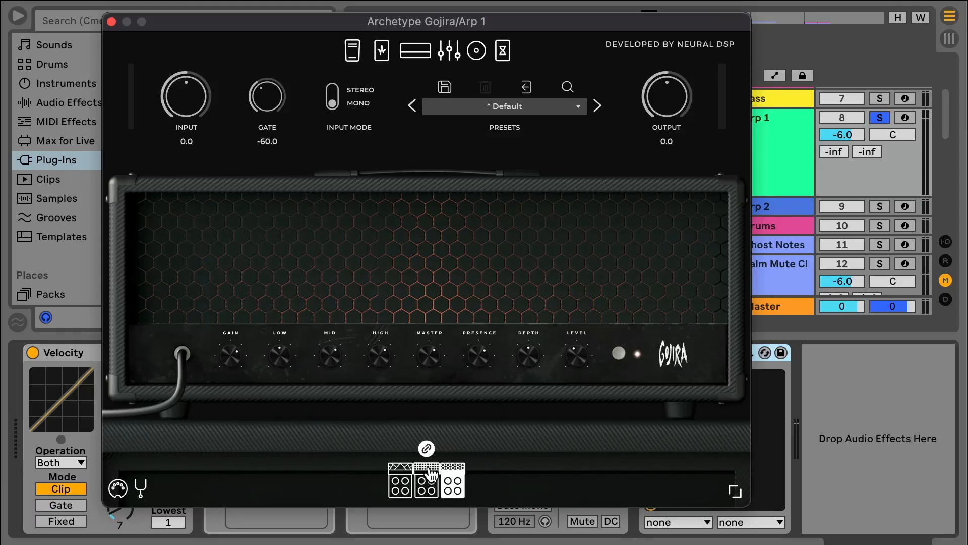
Step: Switch Arp 1's Gojira amp to the grey block-grille model, followed by the wood-cased Bright-switch model, and close the plug-in window
{"action": "left_click", "coordinate": [429, 474]}
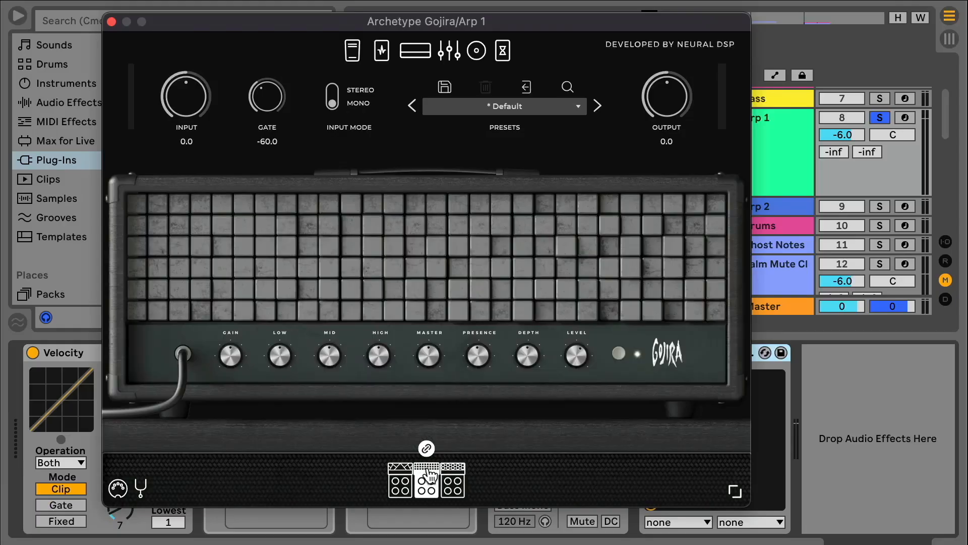
{"action": "left_click", "coordinate": [400, 479]}
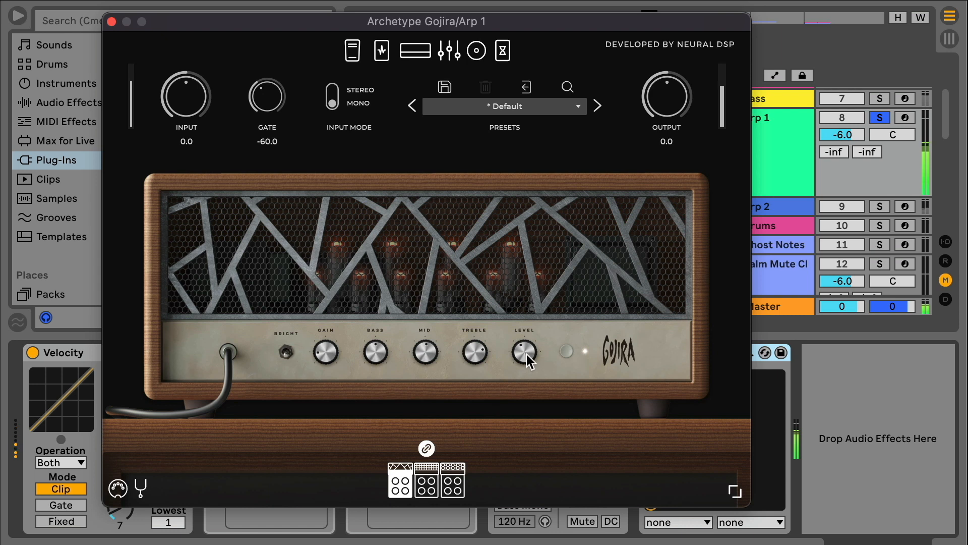
{"action": "left_click_drag", "start_coordinate": [171, 80], "coordinate": [196, 152]}
{"action": "left_click", "coordinate": [112, 21]}
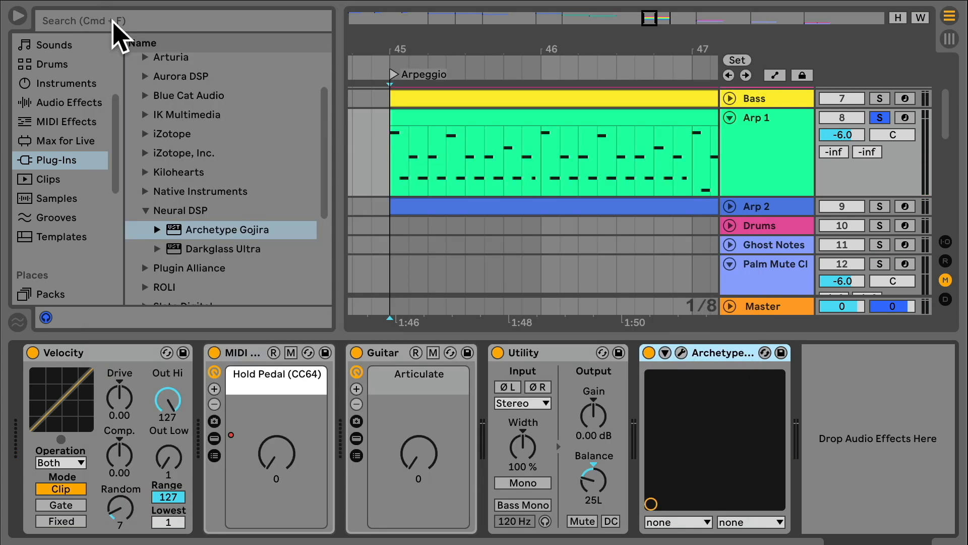
Step: Search the audio effects for "glue" and insert the Glue Compressor's Mastering - Catch Peaks preset before Archetype Gojira on Arp 1
{"action": "left_click", "coordinate": [91, 103]}
{"action": "left_click", "coordinate": [176, 20]}
{"action": "type", "text": "glue"}
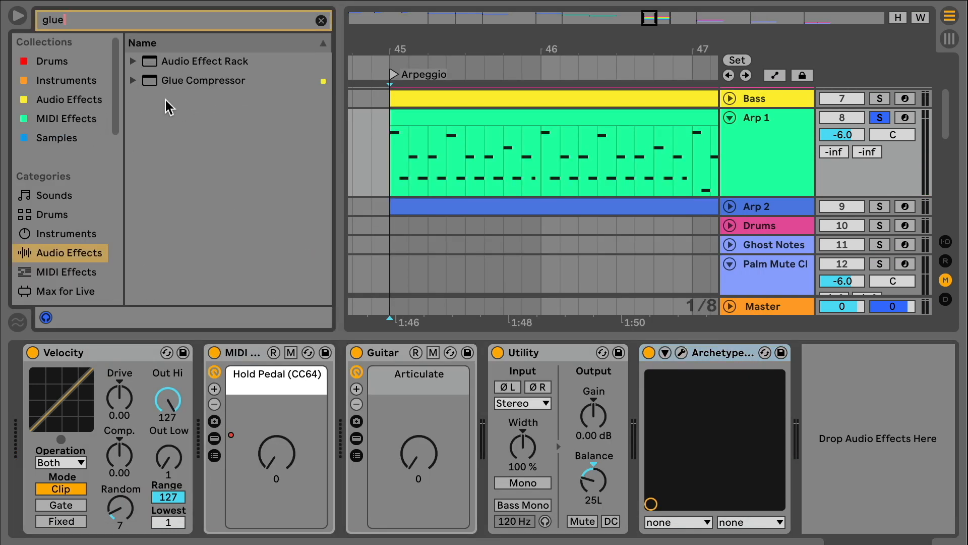
{"action": "left_click", "coordinate": [133, 80]}
{"action": "scroll", "coordinate": [209, 190], "scroll_direction": "down", "scroll_amount": 3}
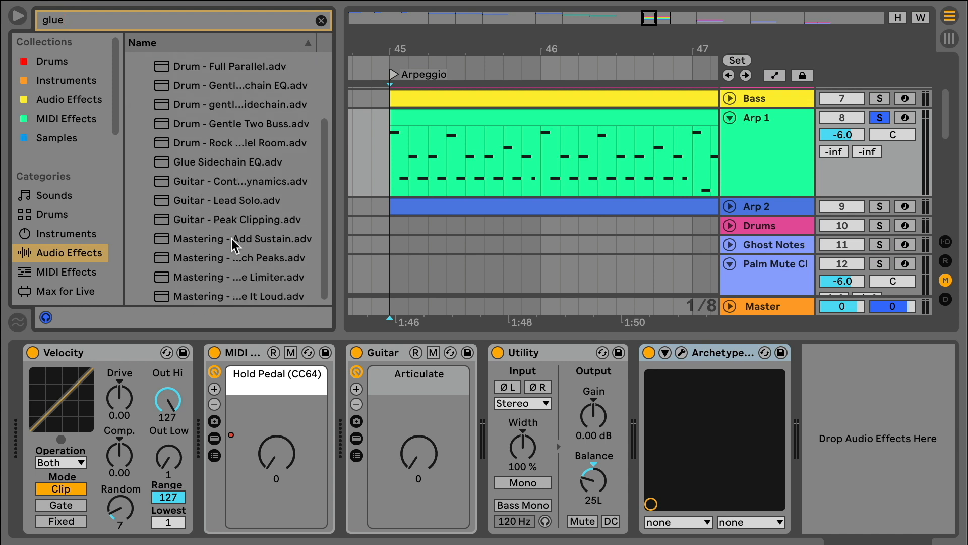
{"action": "left_click_drag", "start_coordinate": [256, 255], "coordinate": [644, 442]}
{"action": "left_click", "coordinate": [322, 20]}
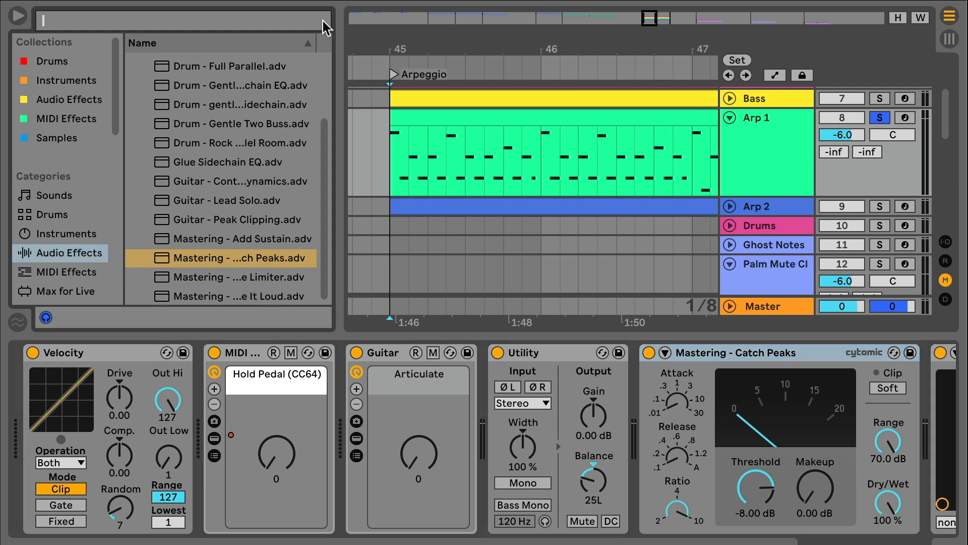
Step: Play the Arp 1 clip and lower the Glue Compressor's threshold to about -15.9 dB
{"action": "left_click", "coordinate": [18, 15]}
{"action": "left_click", "coordinate": [757, 499]}
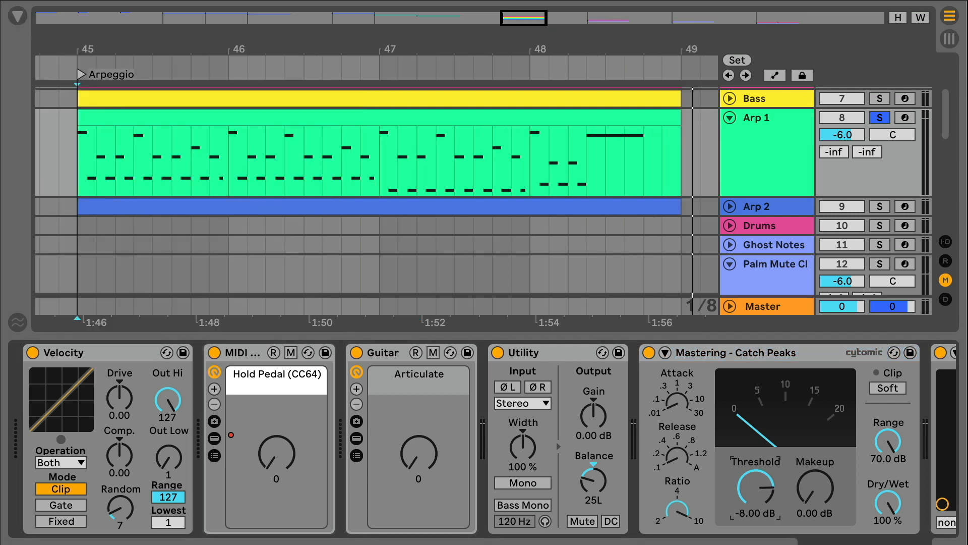
{"action": "key", "text": "space"}
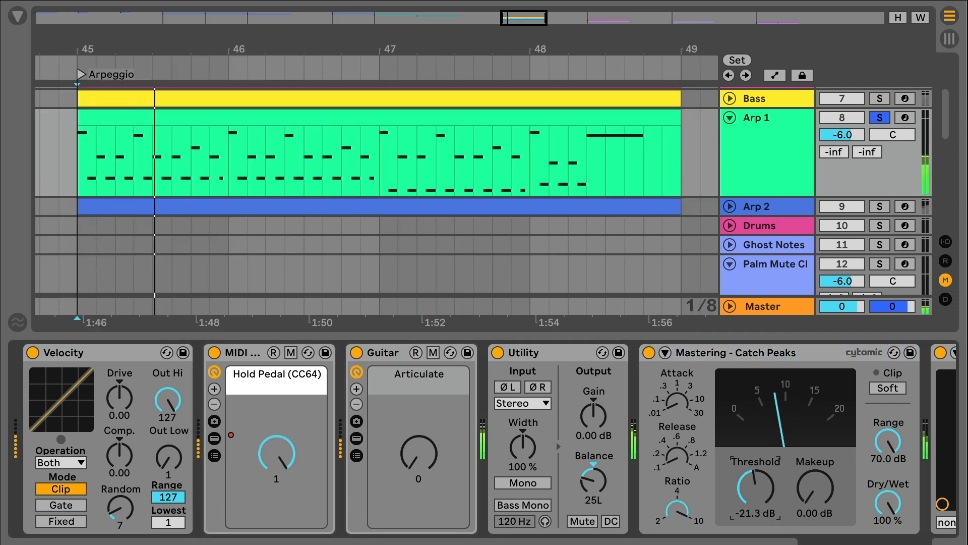
{"action": "left_click_drag", "start_coordinate": [755, 487], "coordinate": [756, 472]}
Step: Move the Glue Compressor after Archetype Gojira in the Arp 1 device chain, and back in front of it
{"action": "scroll", "coordinate": [764, 480], "scroll_direction": "right", "scroll_amount": 5}
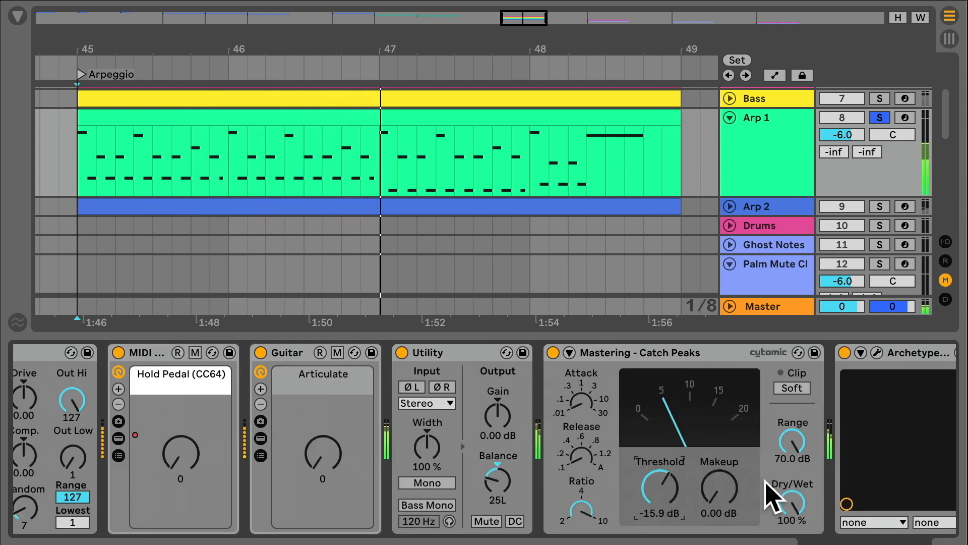
{"action": "left_click_drag", "start_coordinate": [519, 348], "coordinate": [899, 364]}
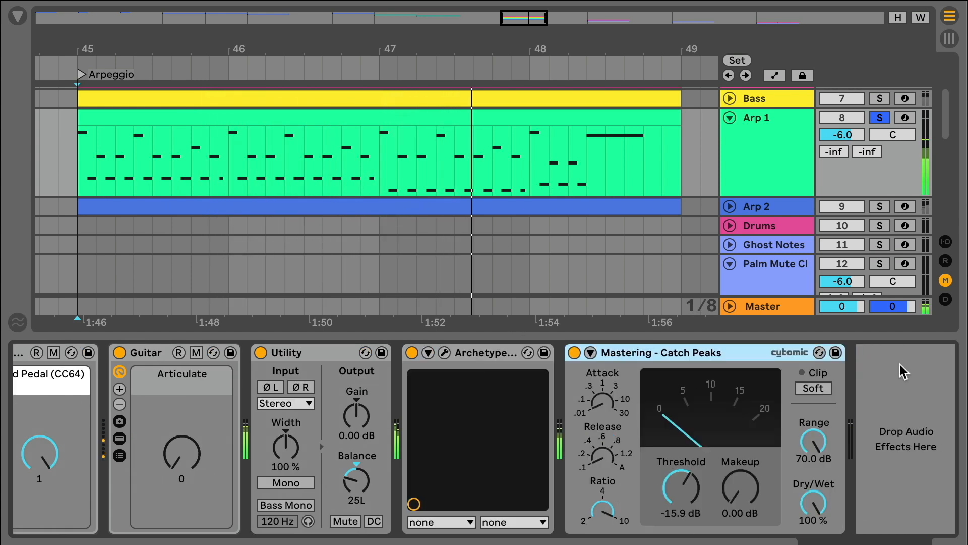
{"action": "left_click_drag", "start_coordinate": [728, 348], "coordinate": [444, 364]}
{"action": "left_click_drag", "start_coordinate": [444, 364], "coordinate": [443, 363]}
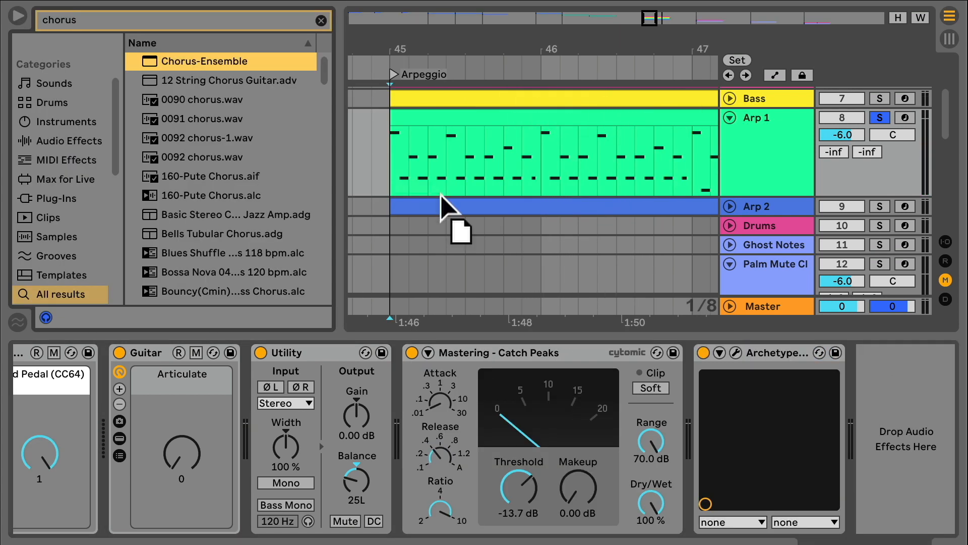
Step: Insert Chorus-Ensemble between the Glue Compressor and Archetype Gojira, setting its rate to 1.43 Hz, amount to 47% and dry/wet to 29%
{"action": "left_click_drag", "start_coordinate": [444, 206], "coordinate": [693, 428]}
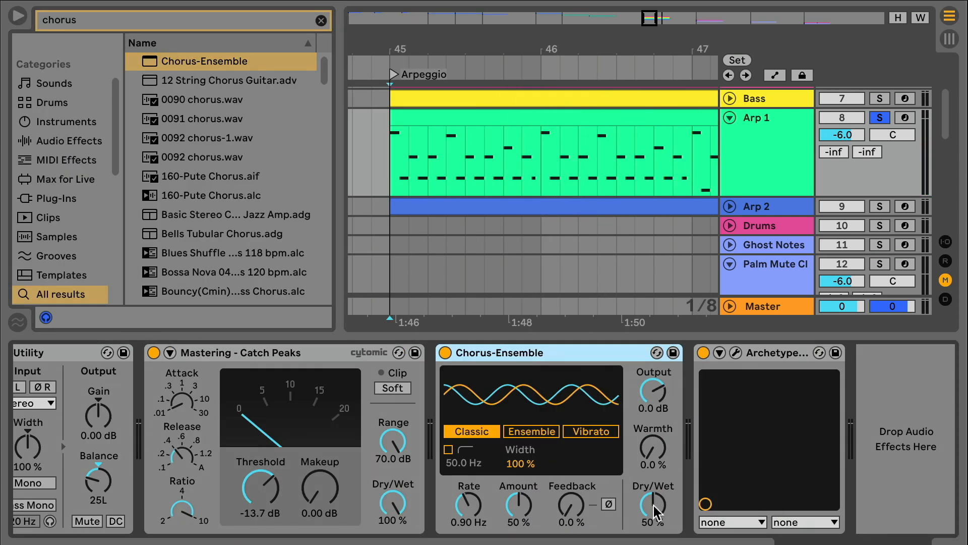
{"action": "key", "text": "space"}
{"action": "left_click_drag", "start_coordinate": [519, 504], "coordinate": [467, 496]}
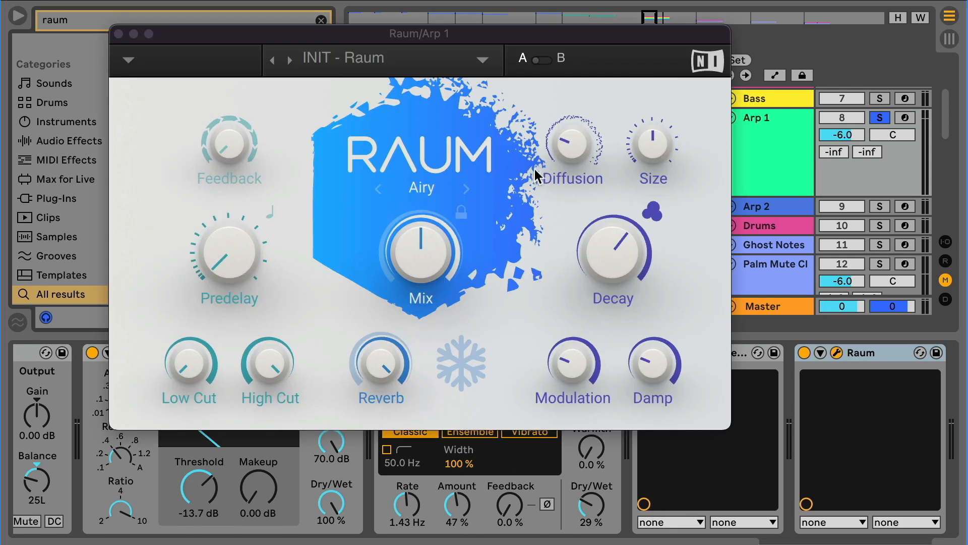
Step: Lower the Raum reverb's mix to about 36.5% and shorten its decay
{"action": "left_click_drag", "start_coordinate": [449, 242], "coordinate": [440, 294]}
{"action": "left_click_drag", "start_coordinate": [698, 244], "coordinate": [687, 288]}
{"action": "mouse_move", "coordinate": [501, 268]}
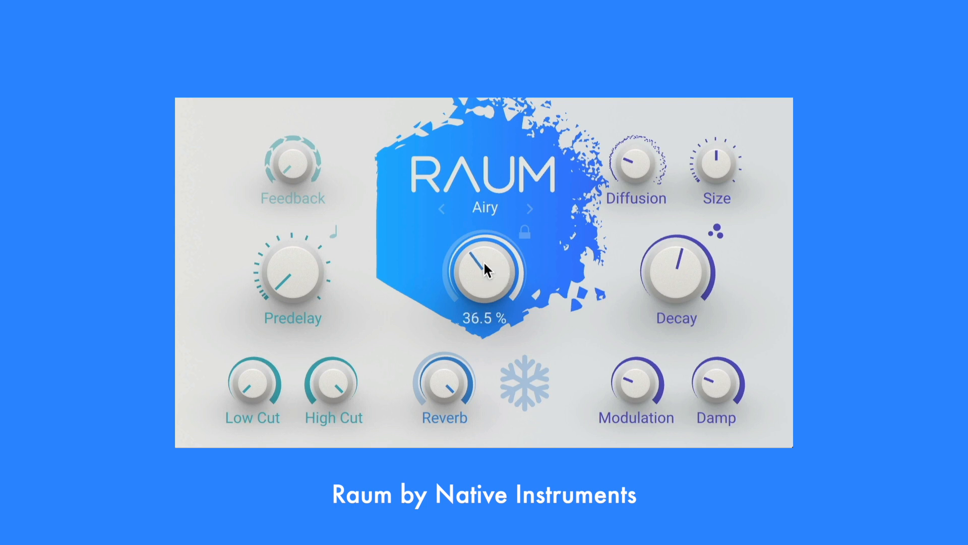